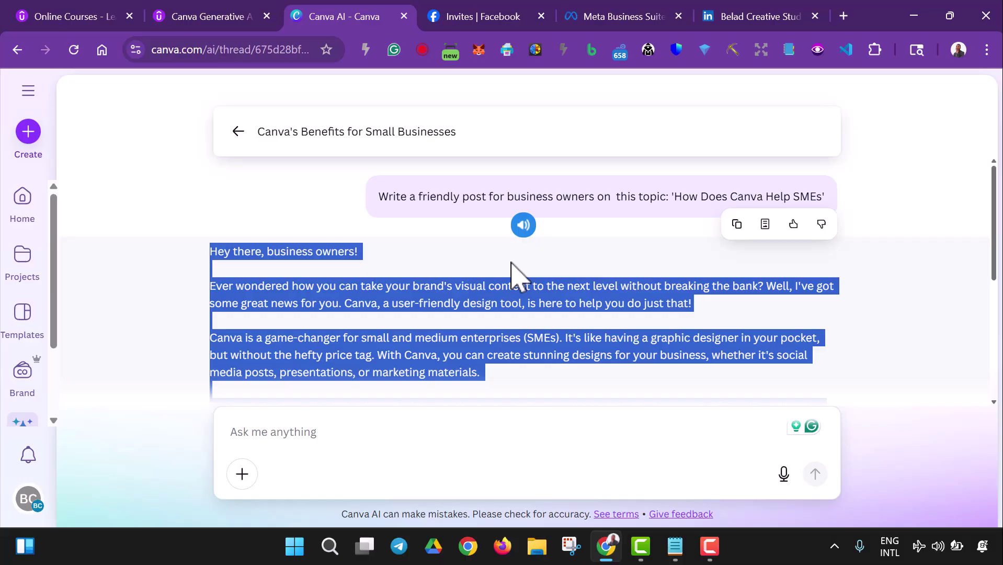
- Enter a prompt requesting a visually appealing social media design for this post, aimed at business owners and making it a selling point for the audience
{"action": "scroll", "coordinate": [319, 299], "scroll_direction": "down", "scroll_amount": 3}
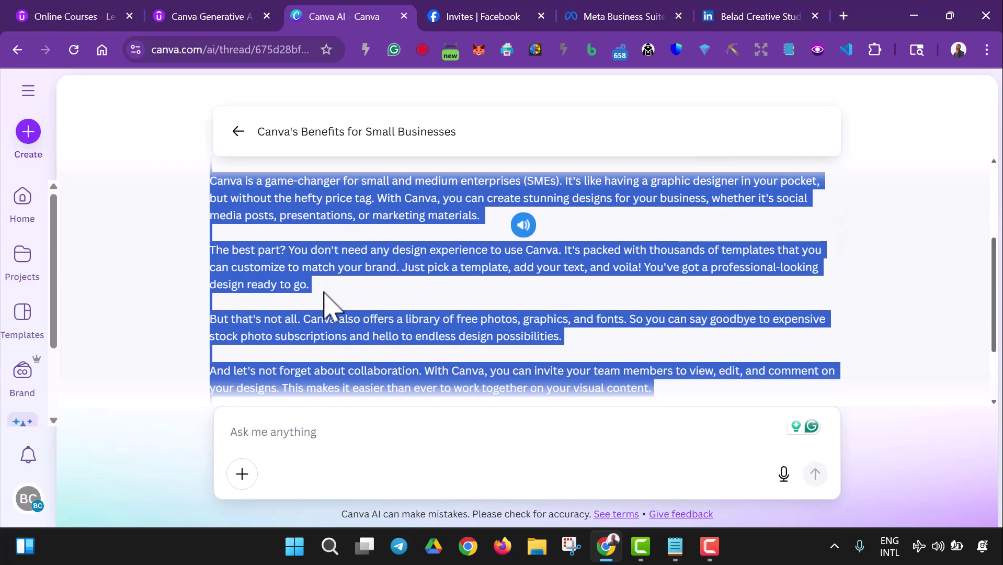
{"action": "left_click", "coordinate": [373, 431]}
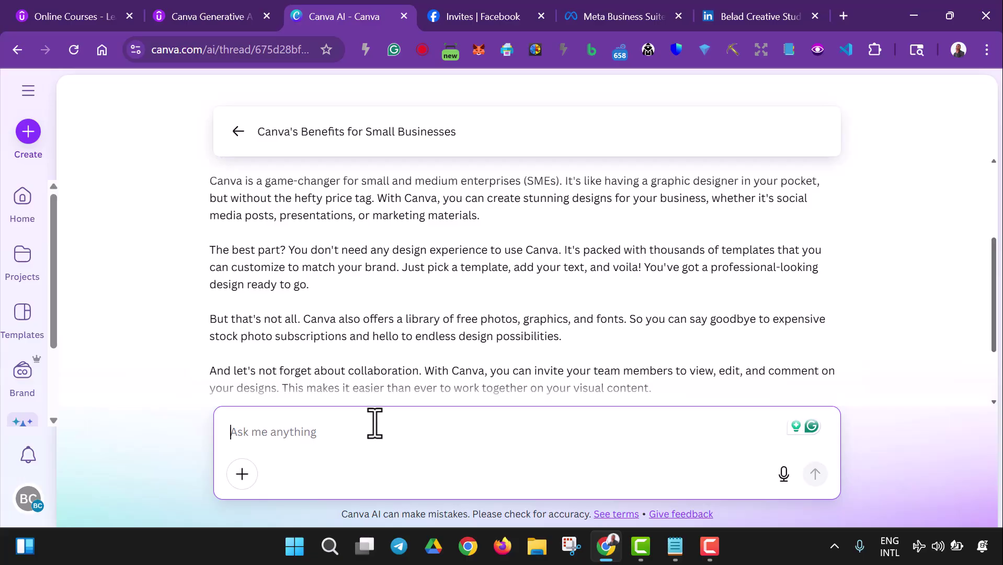
{"action": "type", "text": "I wa"}
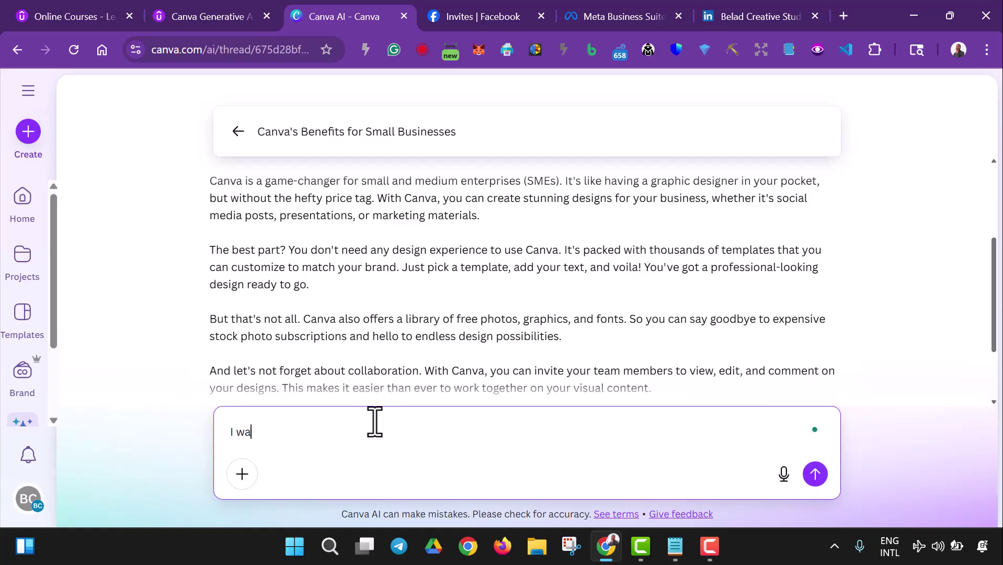
{"action": "type", "text": "nt to create a s"}
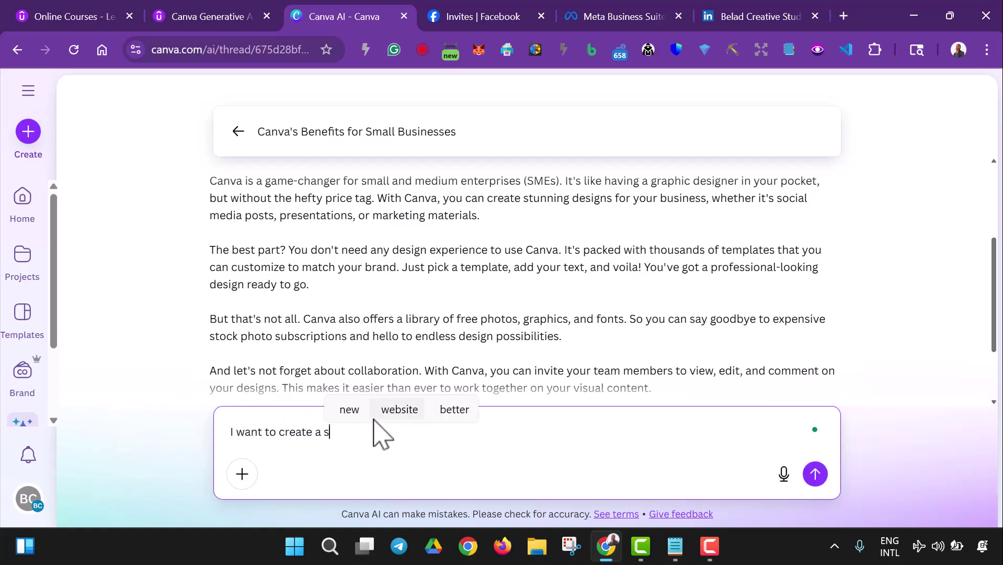
{"action": "type", "text": "ocial med"}
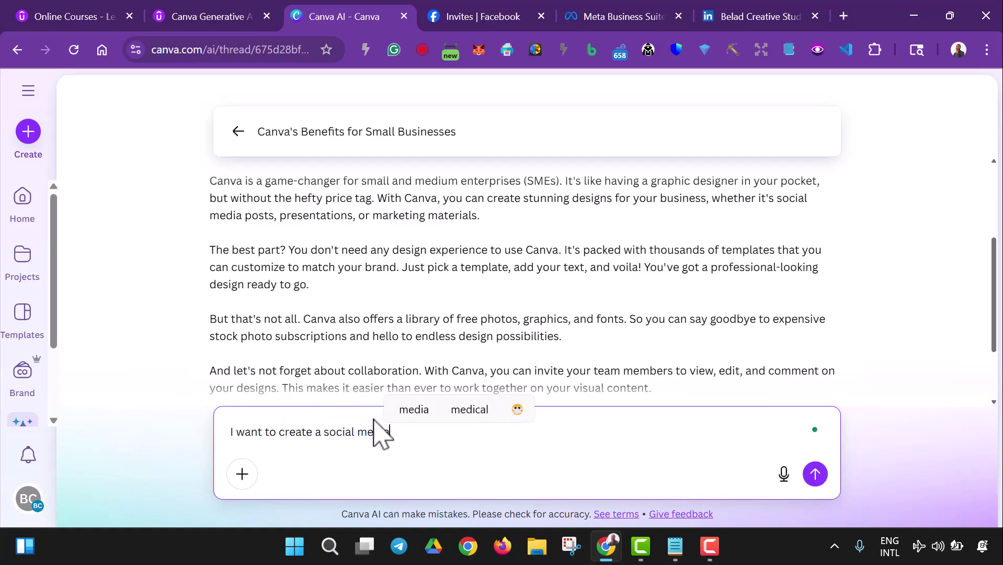
{"action": "type", "text": "ia design for this post, help me create a visually appealing design to"}
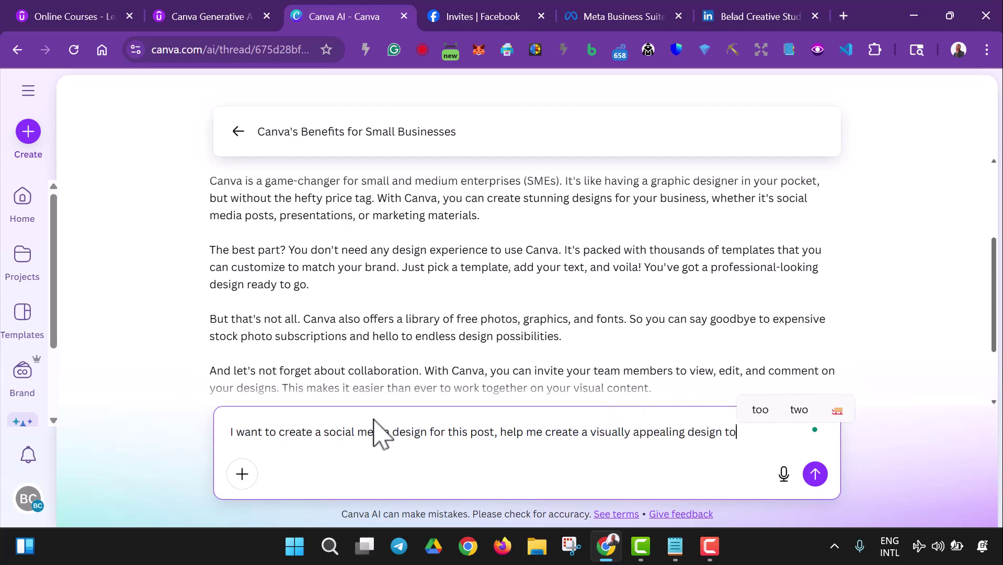
{"action": "type", "text": " business ow"}
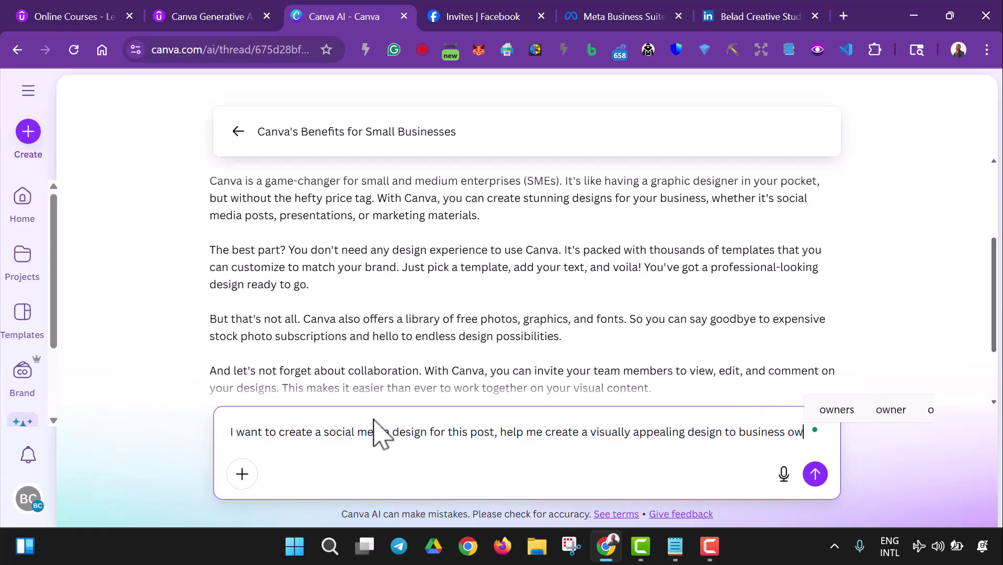
{"action": "type", "text": "ner, making it "}
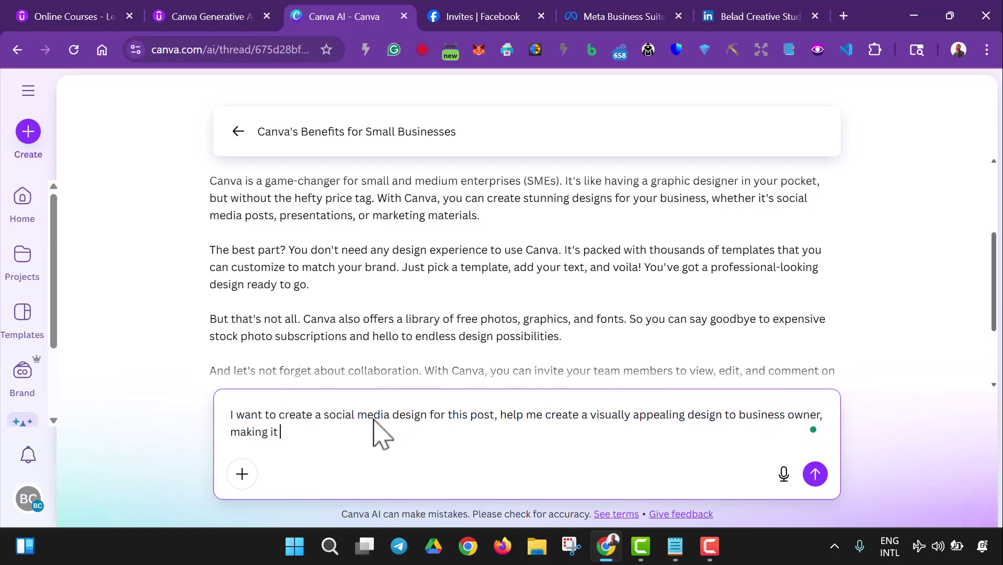
{"action": "type", "text": "a selling poi"}
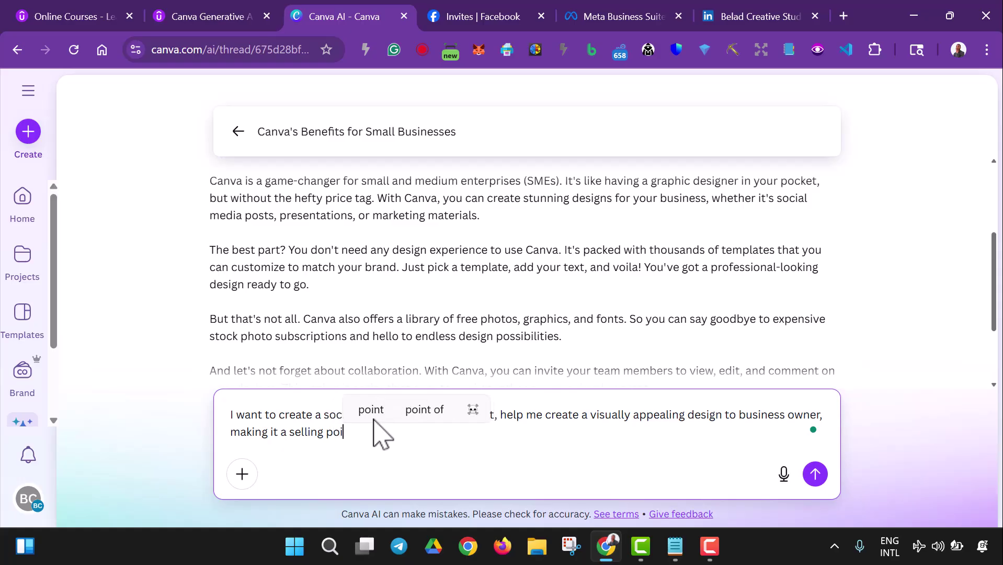
{"action": "type", "text": "nt for the audience."}
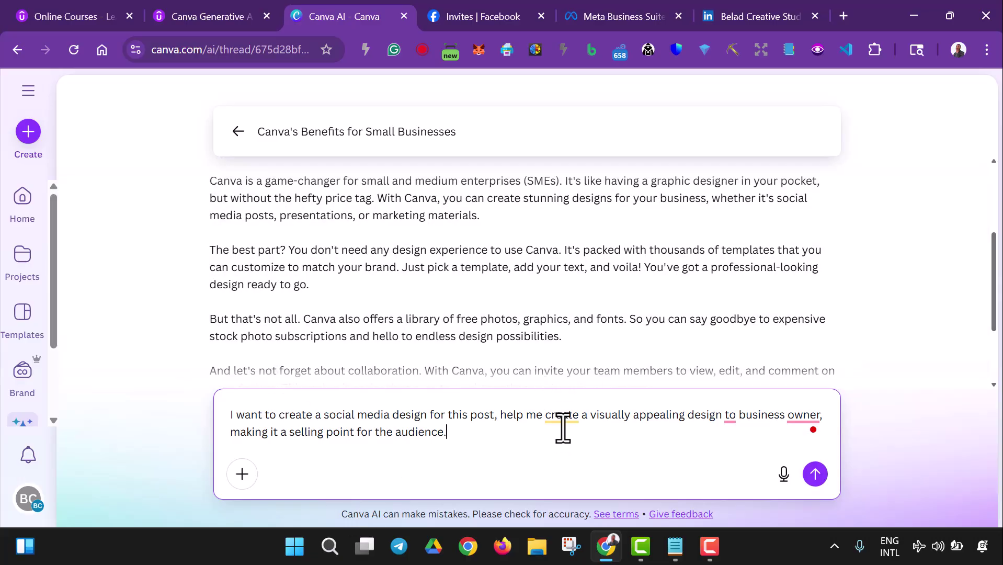
- Correct the prompt's wording to "build", "for" and "owners" using the grammar suggestions, and submit it
{"action": "mouse_move", "coordinate": [566, 418]}
{"action": "left_click", "coordinate": [588, 347]}
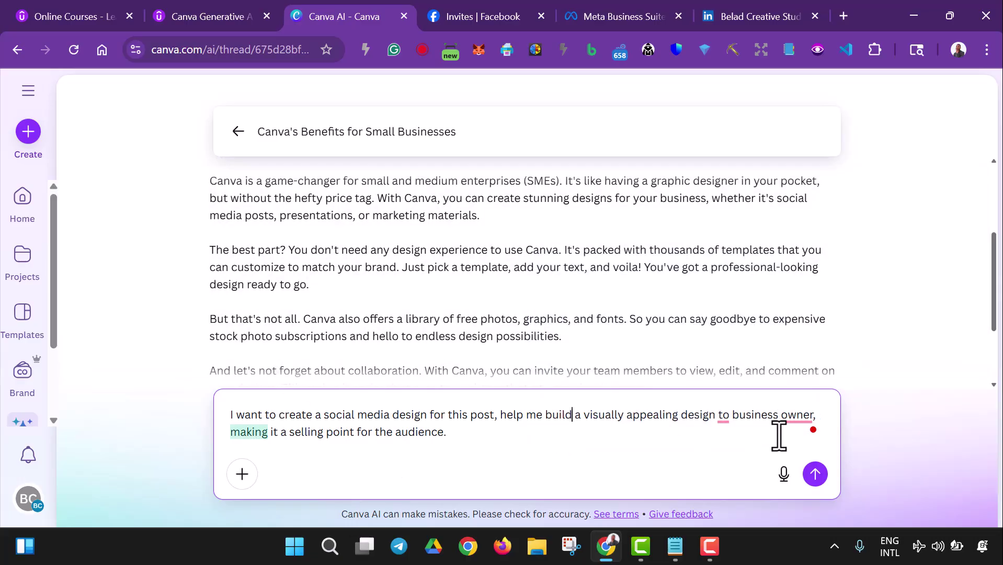
{"action": "mouse_move", "coordinate": [728, 411]}
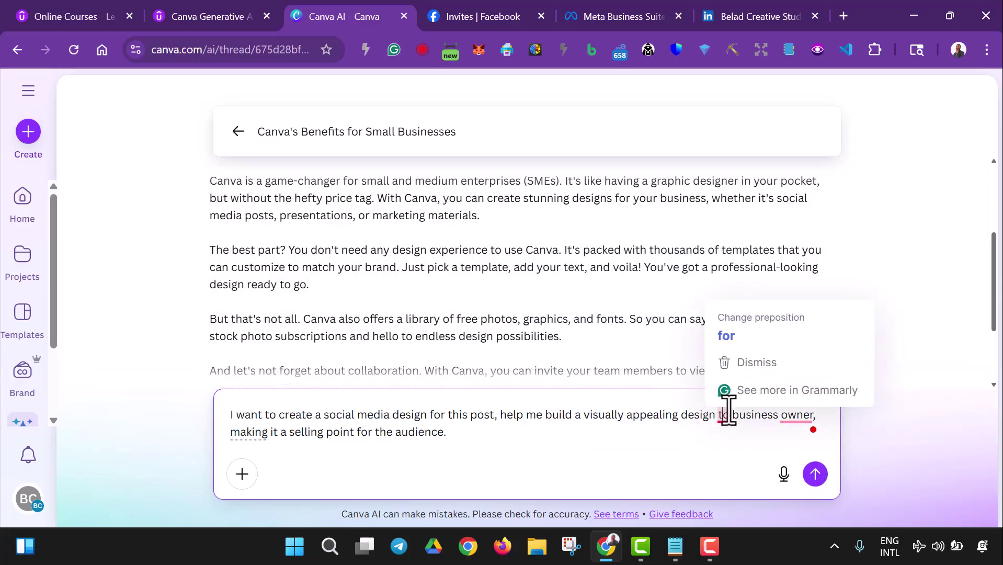
{"action": "left_click", "coordinate": [727, 337]}
{"action": "mouse_move", "coordinate": [799, 410]}
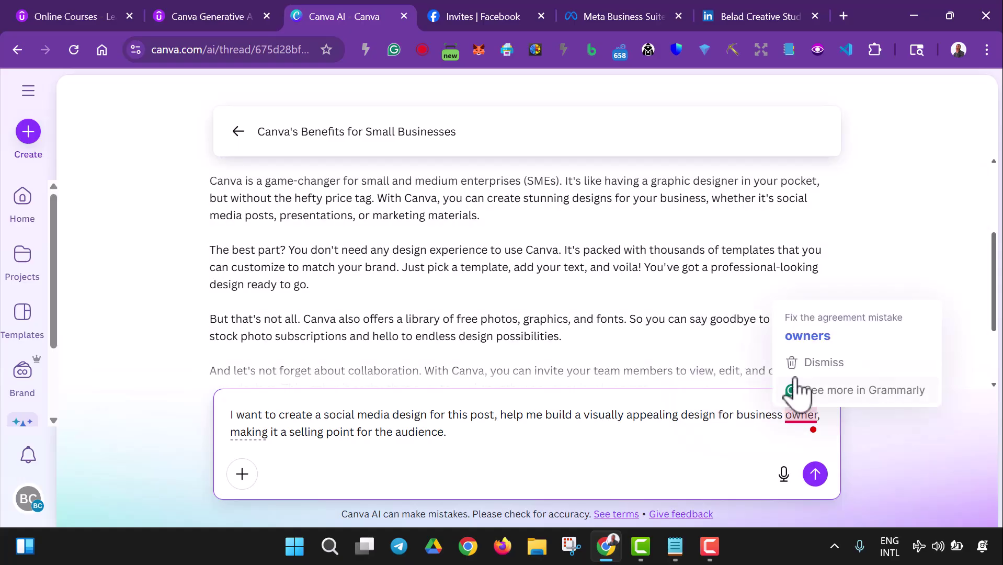
{"action": "left_click", "coordinate": [810, 347]}
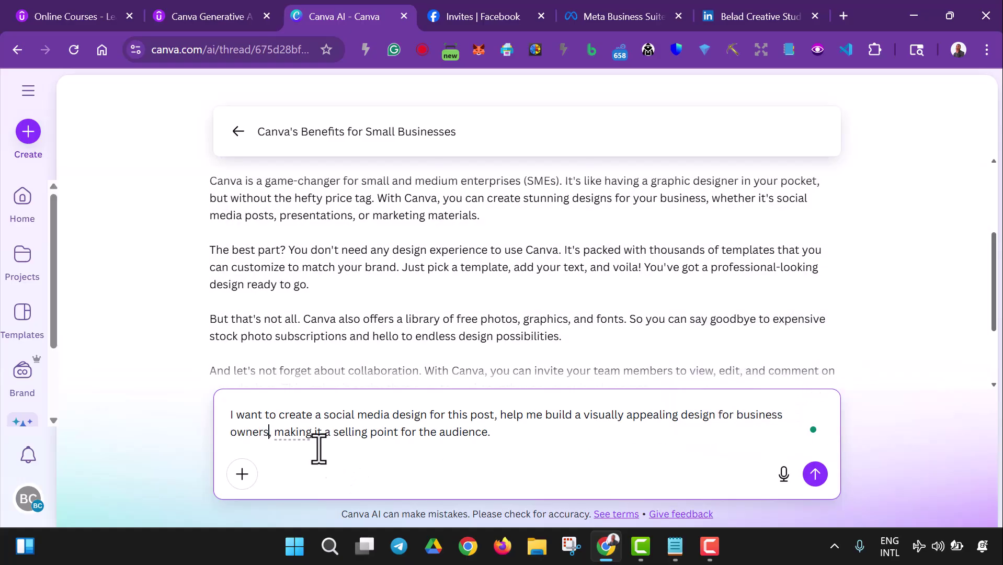
{"action": "mouse_move", "coordinate": [310, 439]}
{"action": "left_click", "coordinate": [334, 479]}
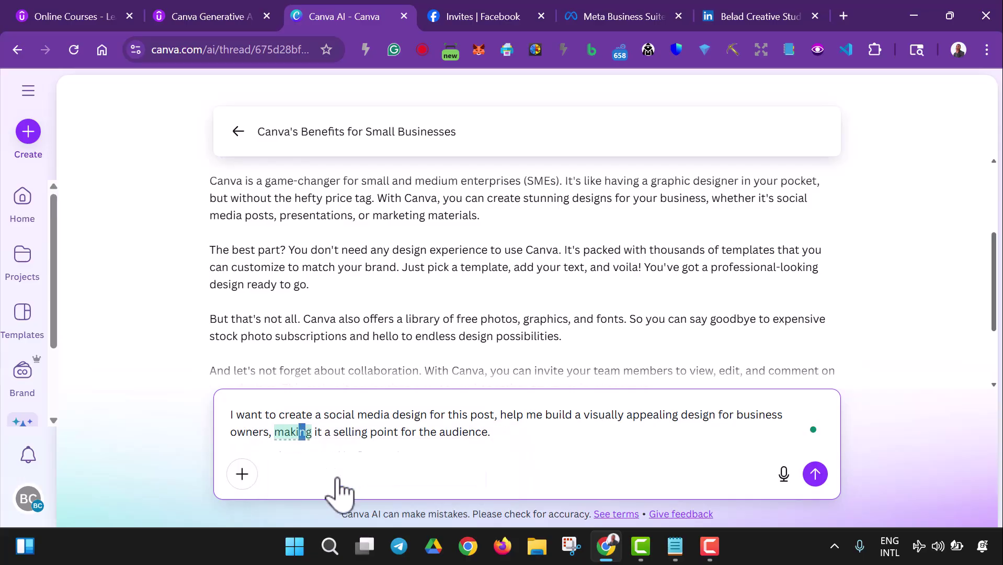
{"action": "left_click", "coordinate": [814, 477]}
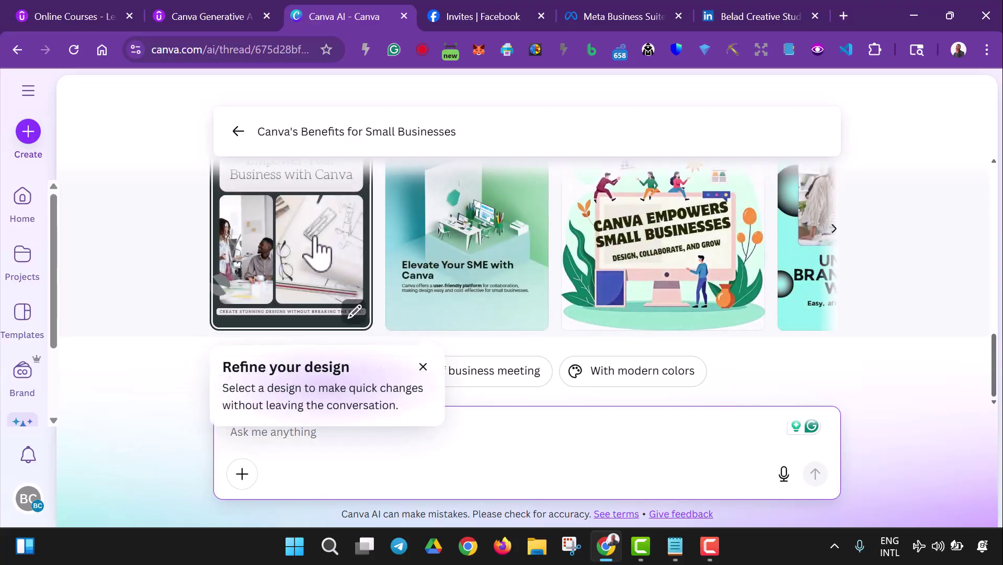
- Look through all the generated social media designs, including the one at the end of the row, and return to the first
{"action": "scroll", "coordinate": [314, 251], "scroll_direction": "up", "scroll_amount": 2}
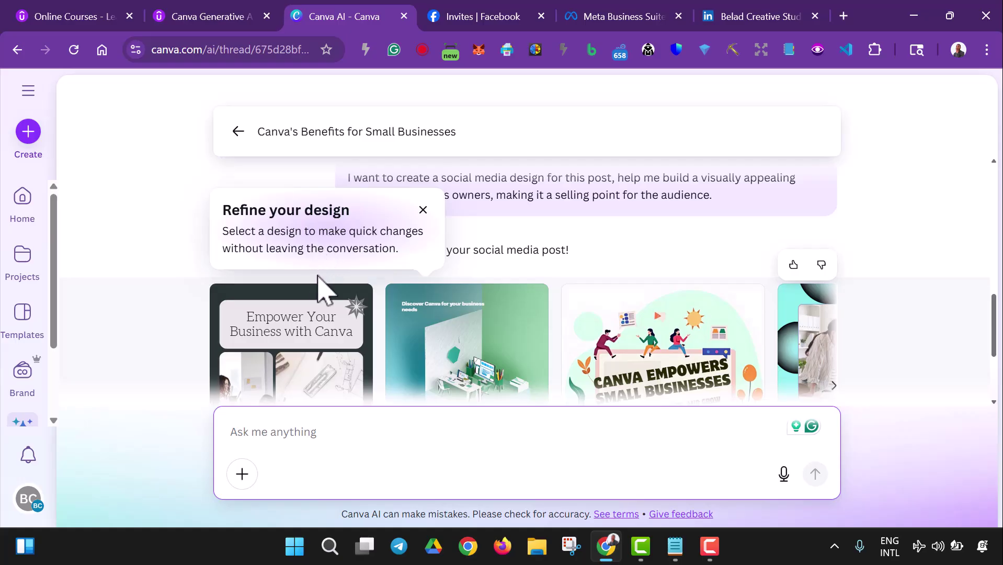
{"action": "scroll", "coordinate": [319, 293], "scroll_direction": "down", "scroll_amount": 2}
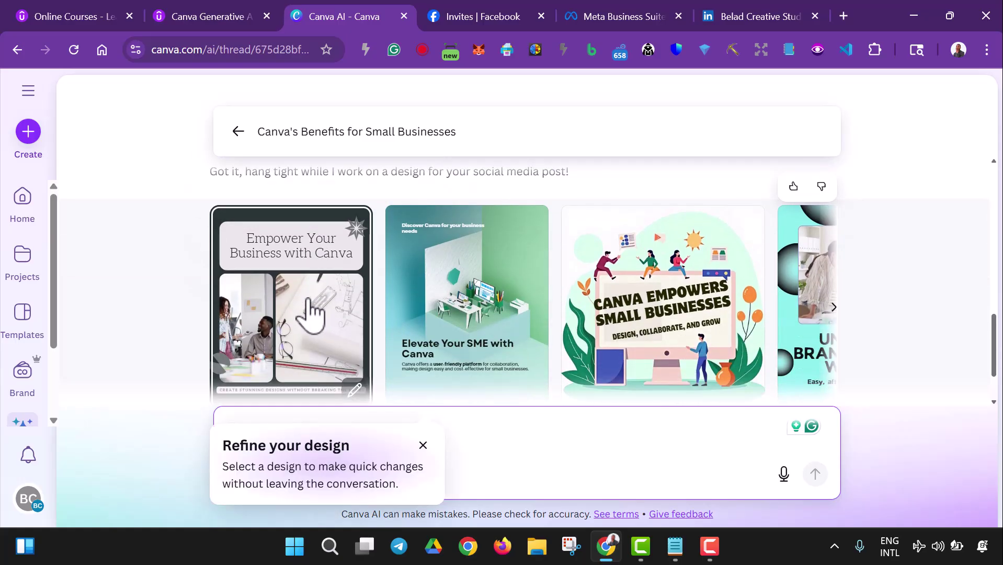
{"action": "scroll", "coordinate": [311, 313], "scroll_direction": "down", "scroll_amount": 2}
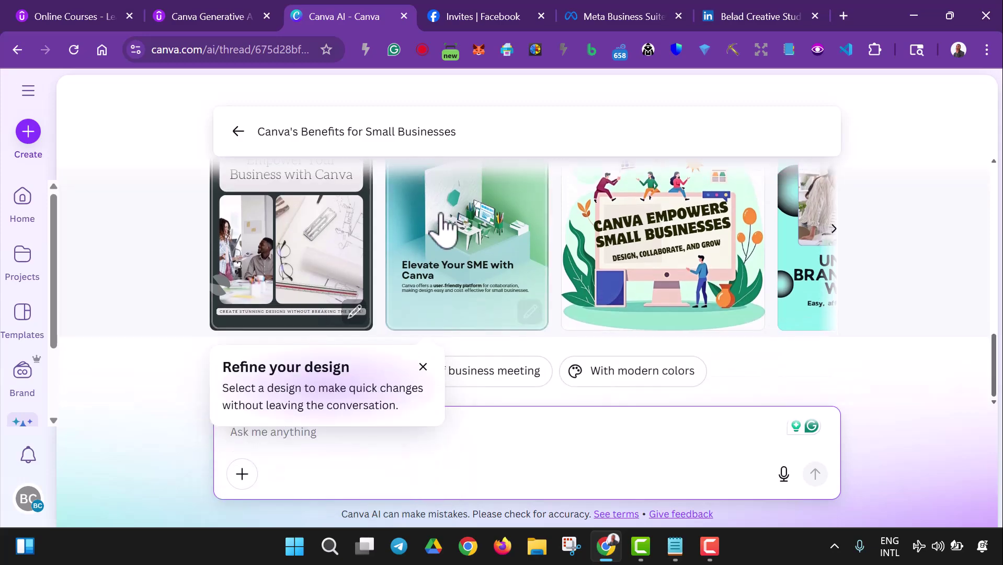
{"action": "scroll", "coordinate": [653, 319], "scroll_direction": "up", "scroll_amount": 2}
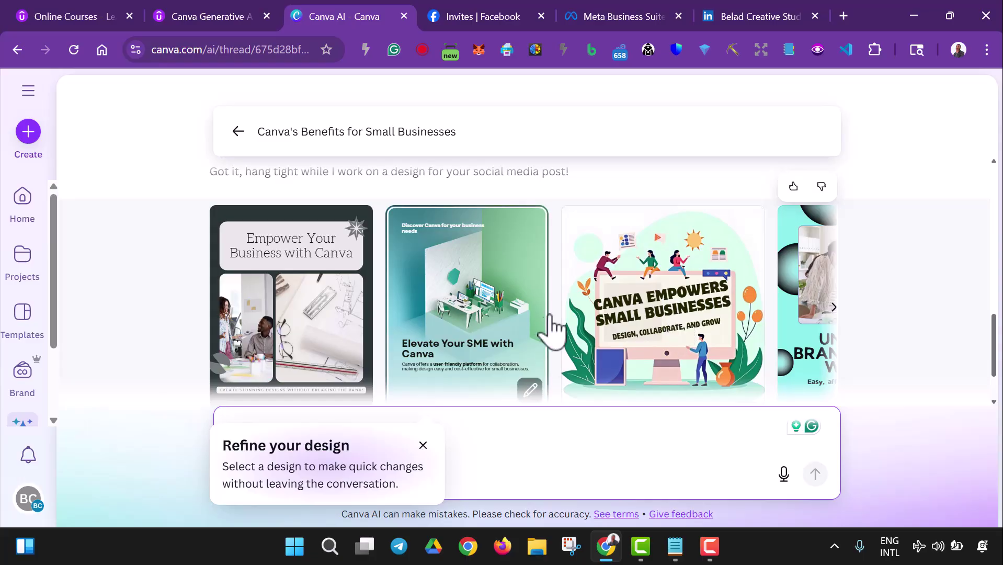
{"action": "scroll", "coordinate": [695, 246], "scroll_direction": "down", "scroll_amount": 1}
{"action": "scroll", "coordinate": [701, 277], "scroll_direction": "up", "scroll_amount": 1}
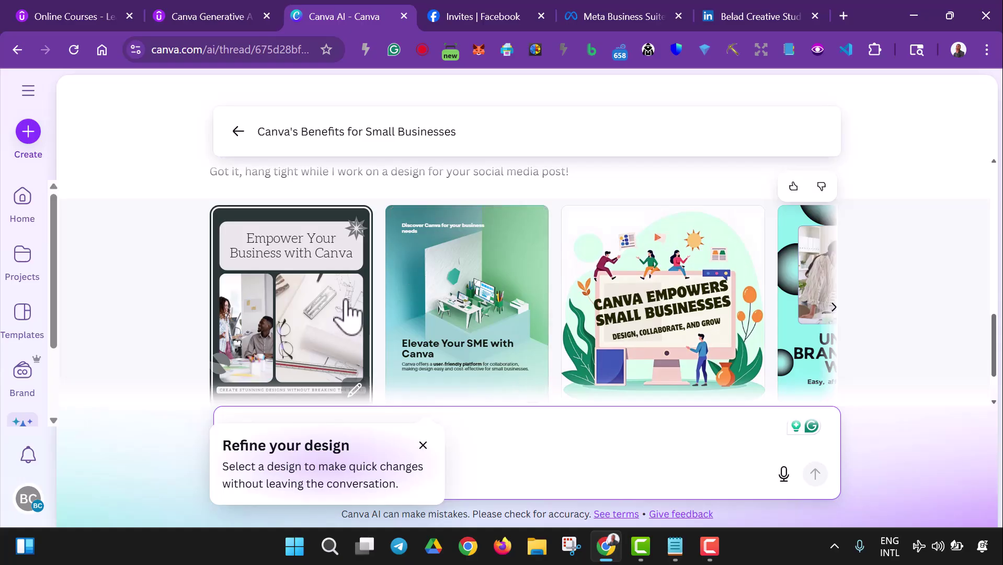
{"action": "left_click", "coordinate": [834, 308]}
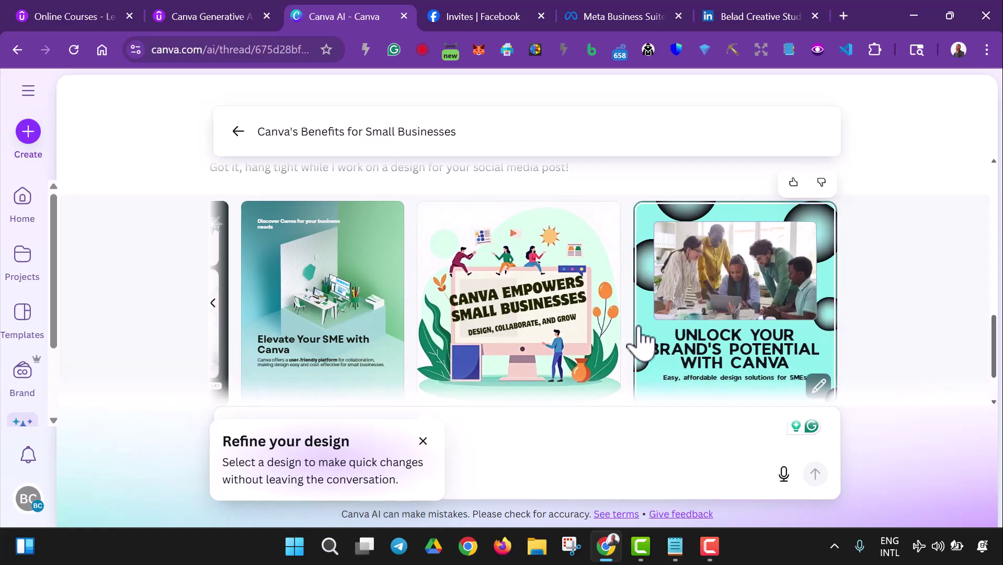
{"action": "left_click", "coordinate": [212, 304]}
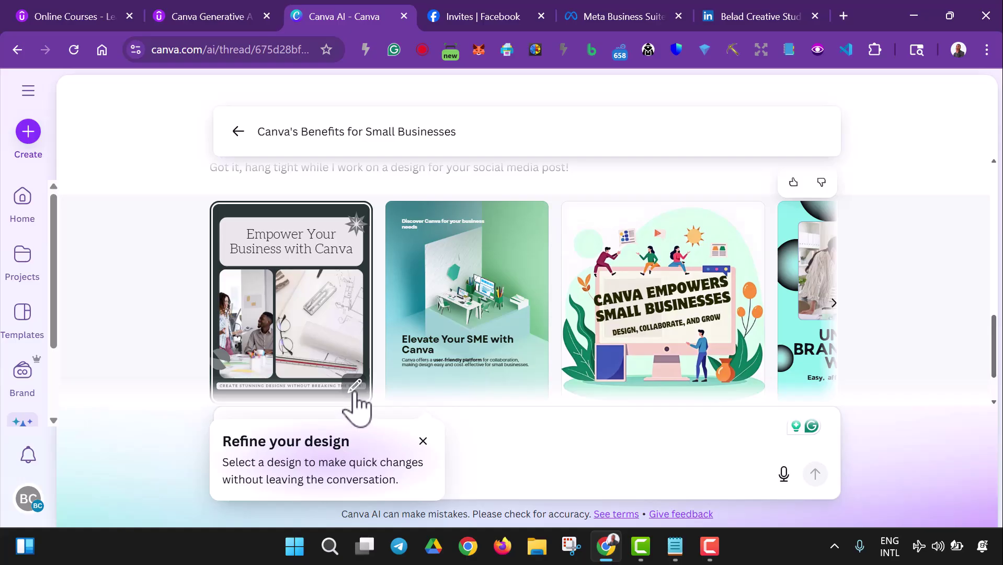
- Open the "Empower Your Business with Canva" design for refining beside the conversation
{"action": "right_click", "coordinate": [668, 283]}
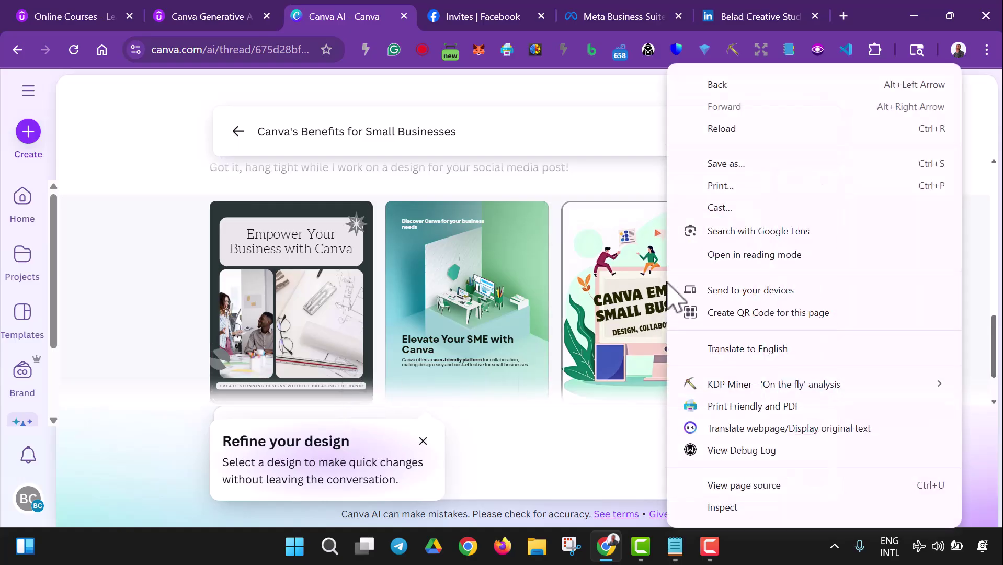
{"action": "left_click", "coordinate": [360, 387]}
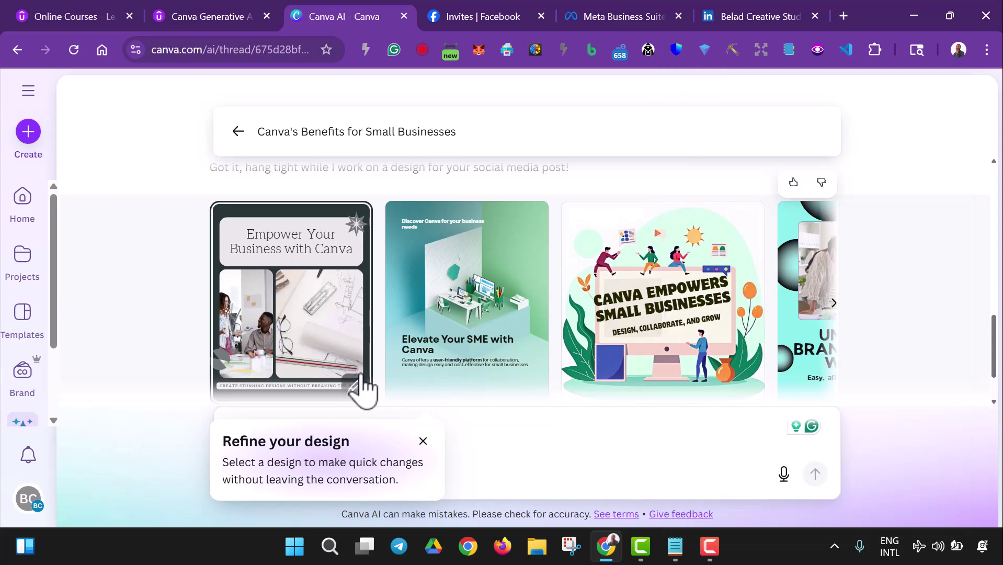
{"action": "left_click", "coordinate": [363, 392]}
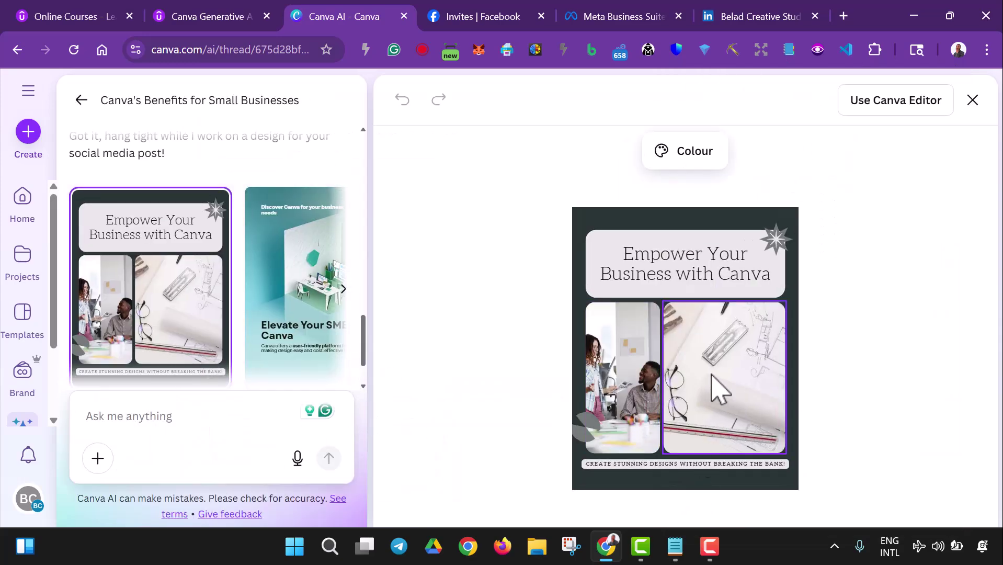
- Try the black, blue and purple palette on the design, and recolour it with the last black-to-light-grey palette
{"action": "left_click", "coordinate": [700, 162]}
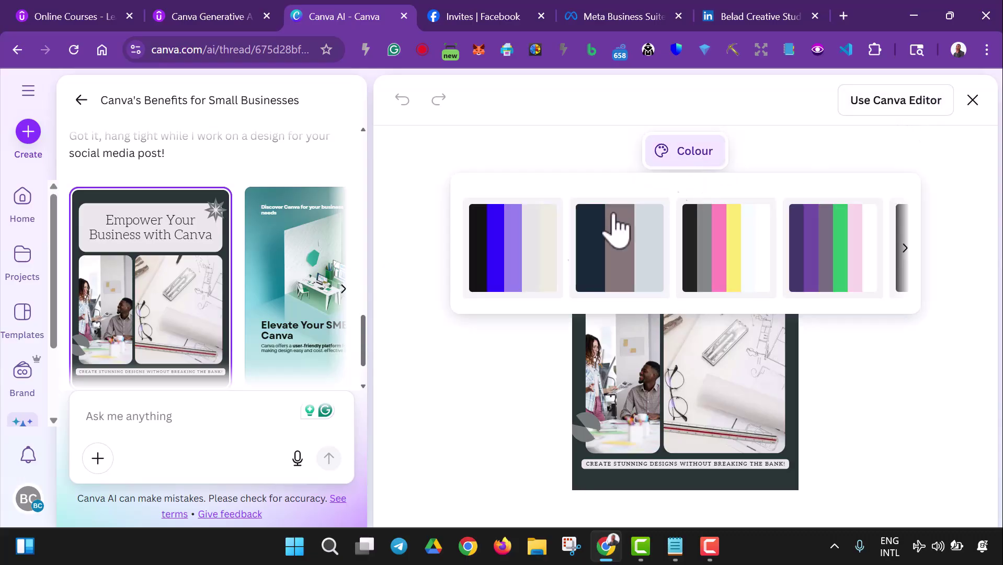
{"action": "left_click", "coordinate": [527, 273]}
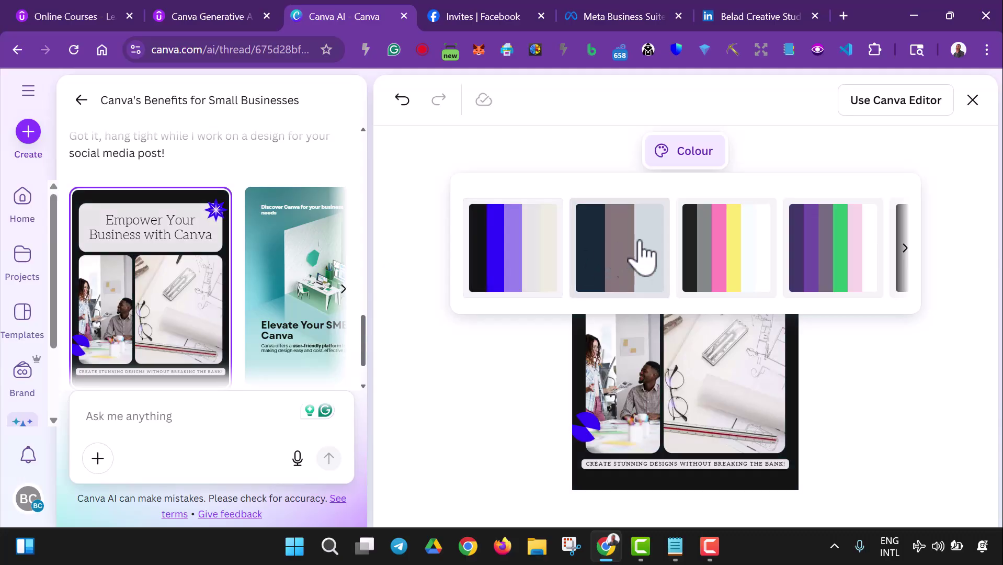
{"action": "left_click", "coordinate": [905, 255]}
{"action": "left_click", "coordinate": [905, 255]}
{"action": "left_click", "coordinate": [902, 261]}
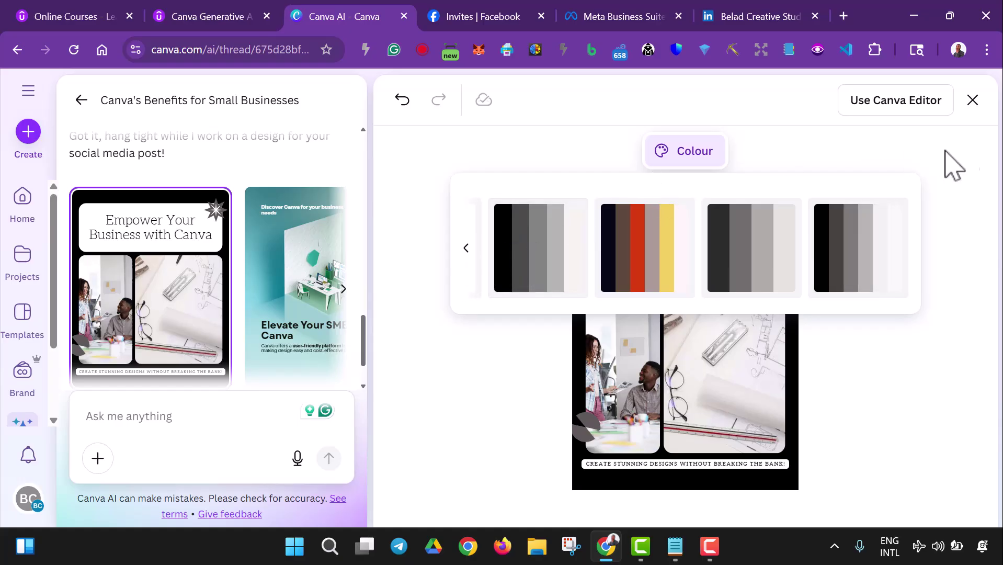
- Open the recoloured design in the full Canva Editor, dismiss the Add Text tip, and browse the uploaded images
{"action": "left_click", "coordinate": [927, 101]}
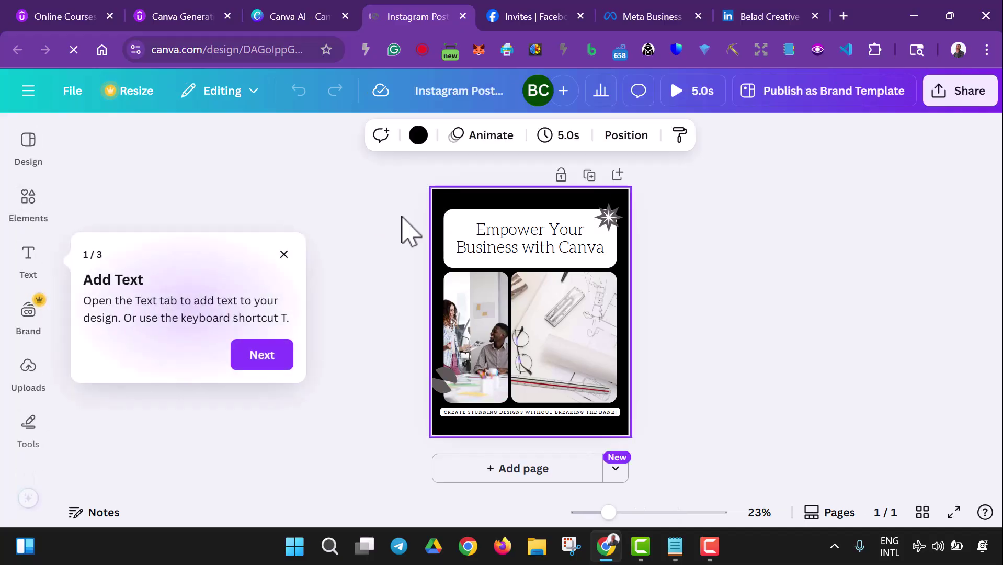
{"action": "left_click", "coordinate": [283, 254]}
{"action": "left_click", "coordinate": [29, 314]}
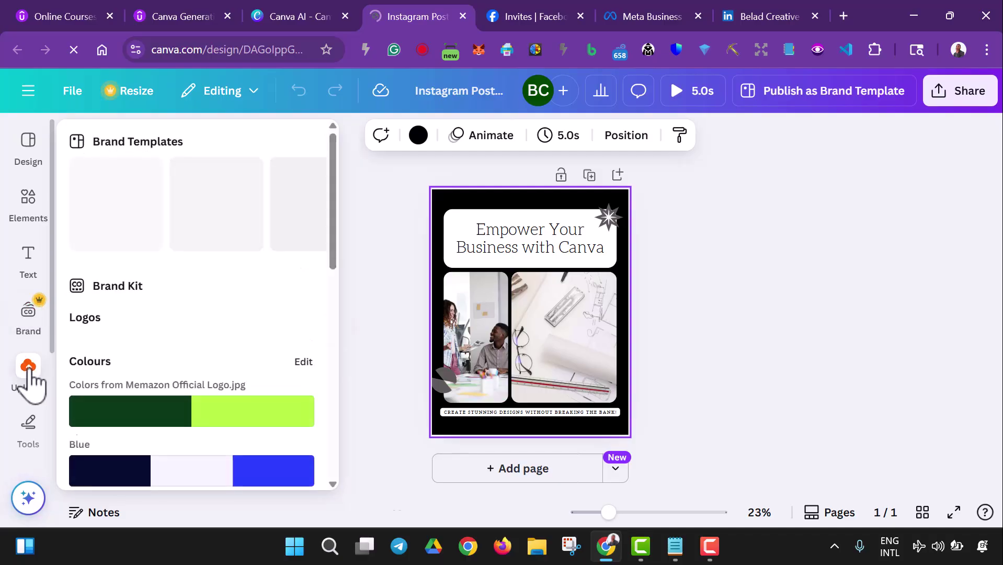
{"action": "left_click", "coordinate": [28, 368]}
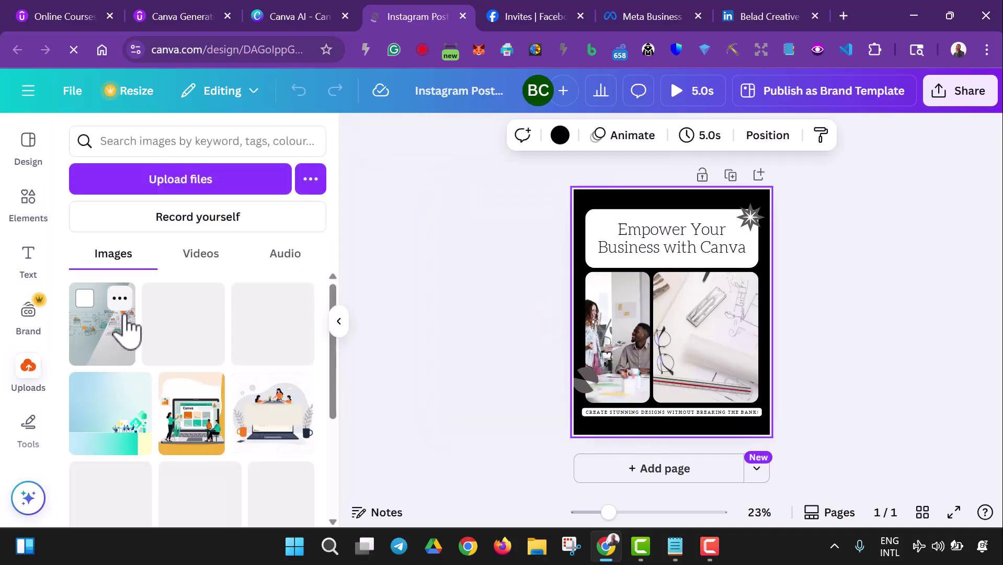
{"action": "scroll", "coordinate": [162, 337], "scroll_direction": "down", "scroll_amount": 2}
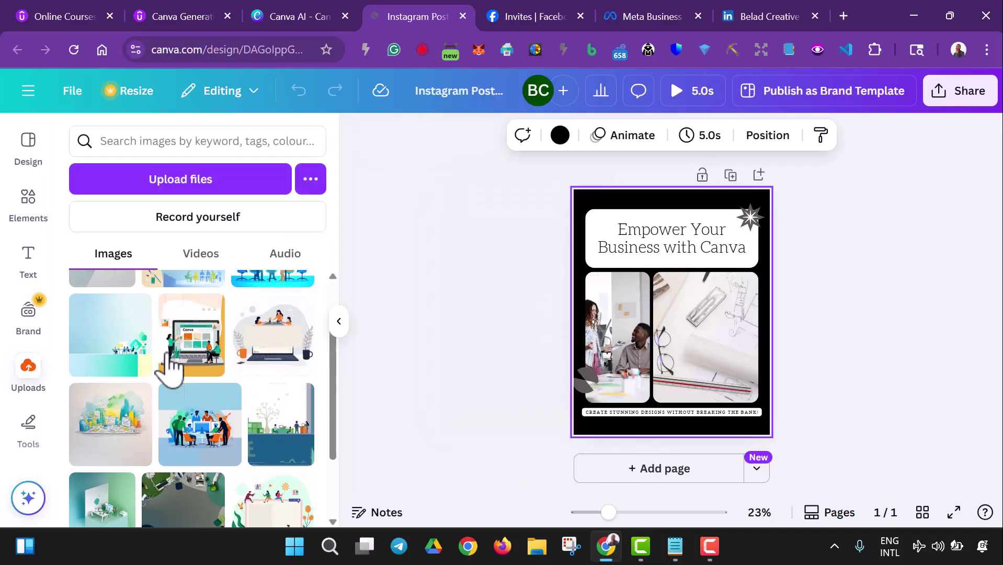
{"action": "scroll", "coordinate": [173, 387], "scroll_direction": "down", "scroll_amount": 2}
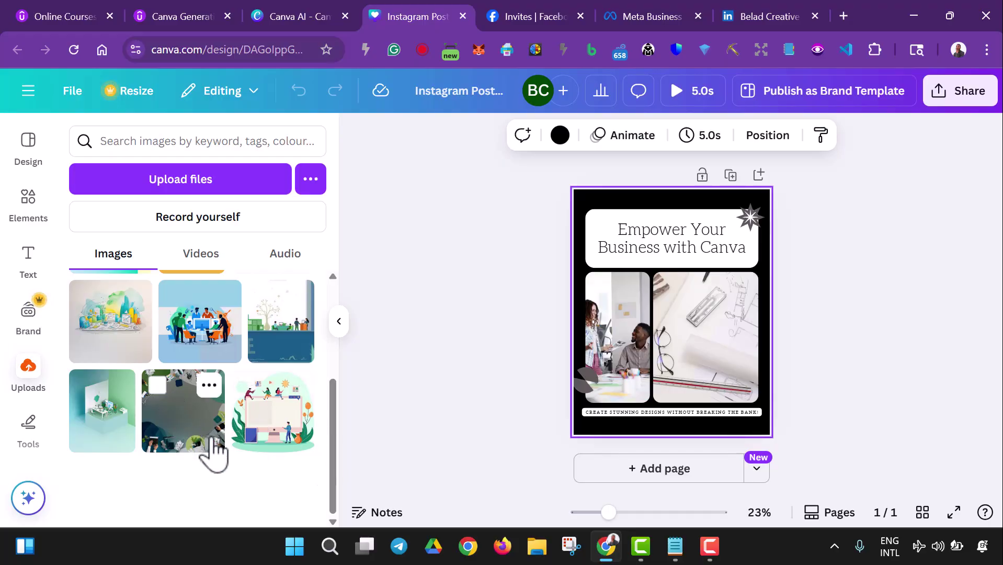
{"action": "scroll", "coordinate": [314, 497], "scroll_direction": "up", "scroll_amount": 2}
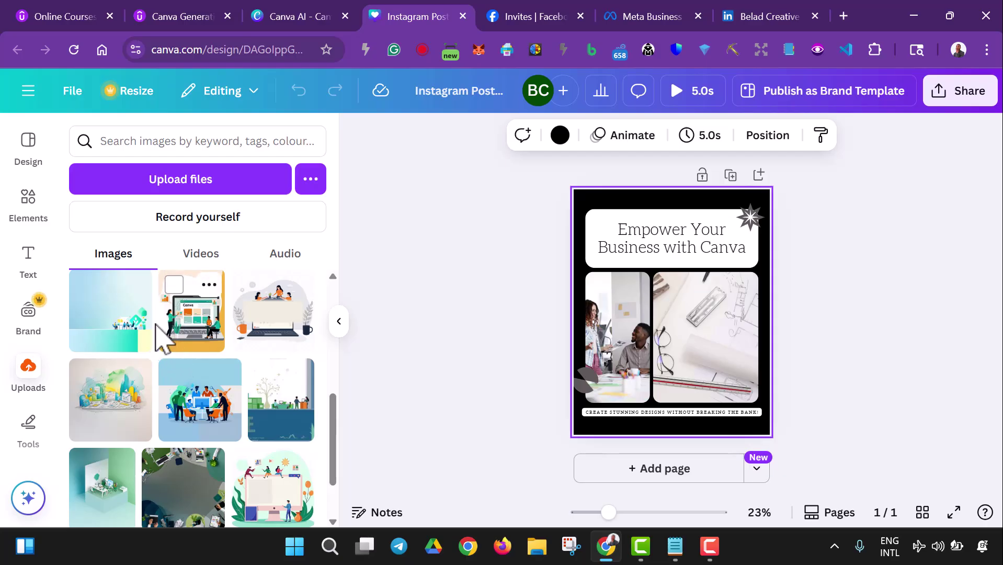
- Start a file upload and open the Belad Creative Studio folder on the Desktop
{"action": "mouse_move", "coordinate": [131, 382]}
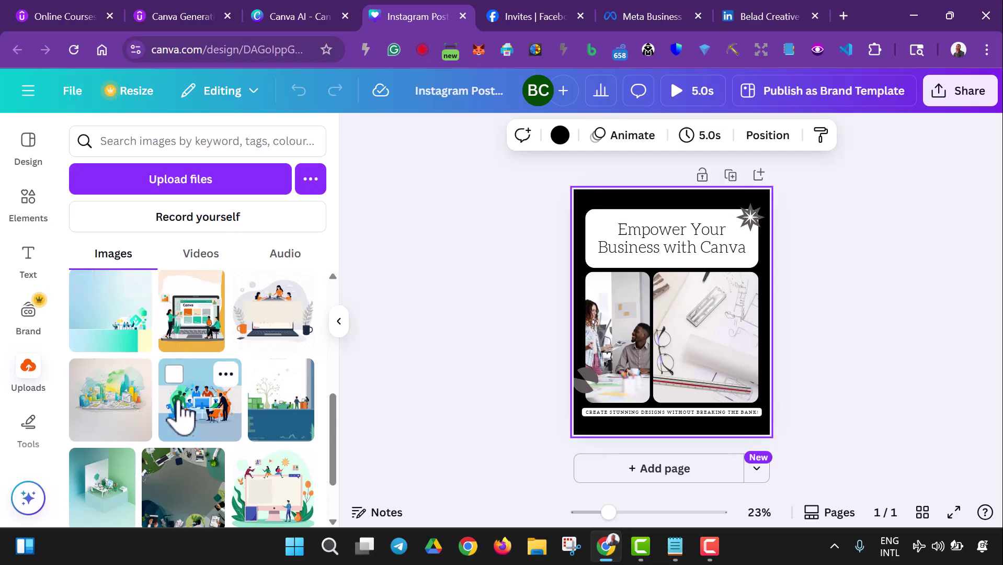
{"action": "left_click", "coordinate": [191, 186]}
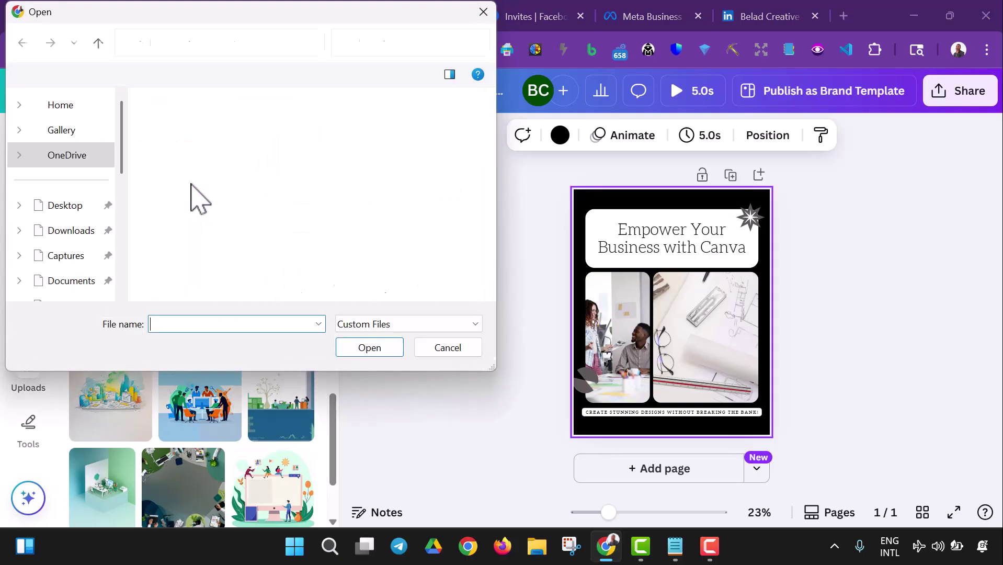
{"action": "left_click", "coordinate": [77, 157]}
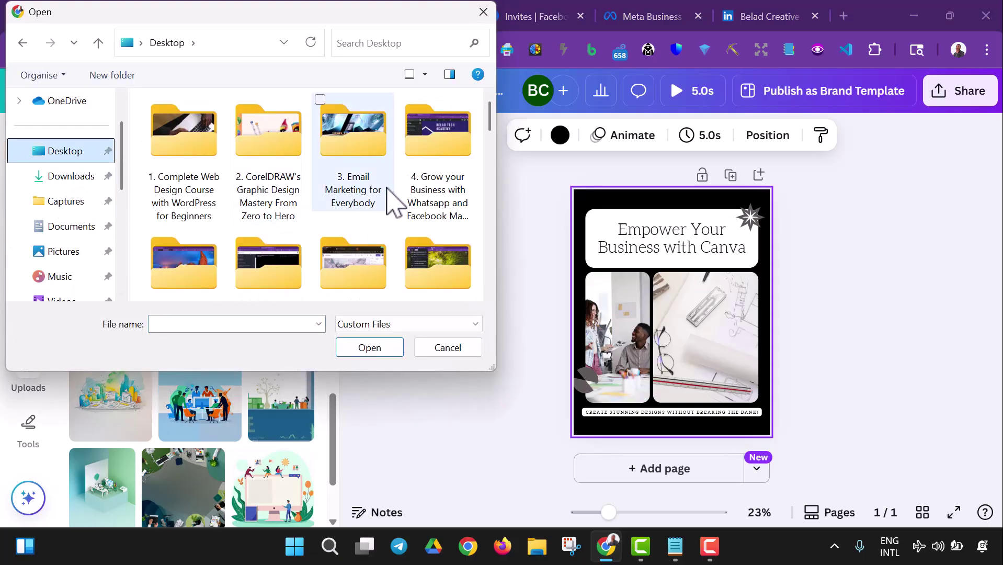
{"action": "scroll", "coordinate": [395, 201], "scroll_direction": "down", "scroll_amount": 5}
{"action": "scroll", "coordinate": [397, 204], "scroll_direction": "down", "scroll_amount": 2}
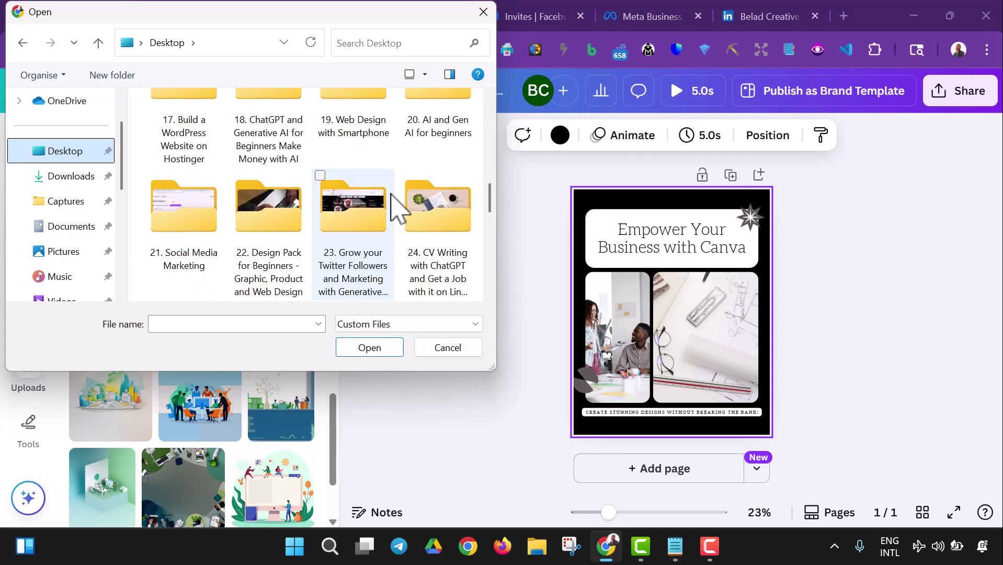
{"action": "scroll", "coordinate": [376, 212], "scroll_direction": "down", "scroll_amount": 3}
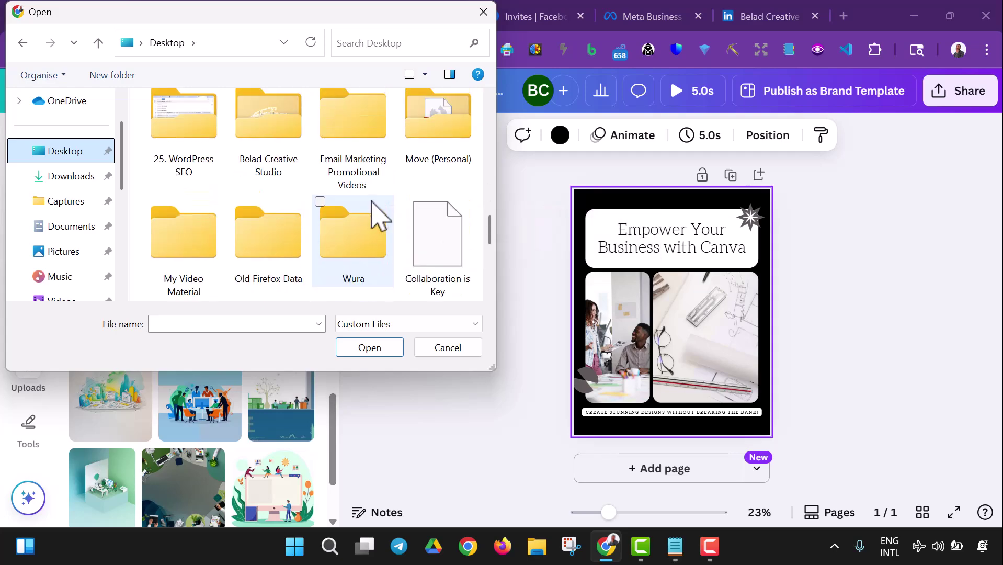
{"action": "double_click", "coordinate": [301, 168]}
- Upload the Official Logo image from the Belad Creative Logo folder
{"action": "scroll", "coordinate": [301, 181], "scroll_direction": "down", "scroll_amount": 6}
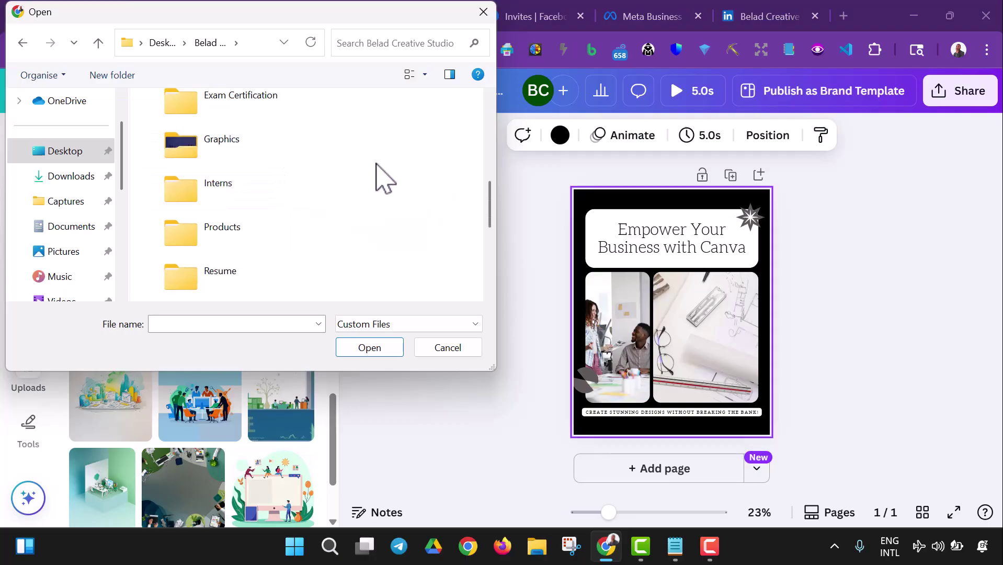
{"action": "scroll", "coordinate": [105, 233], "scroll_direction": "down", "scroll_amount": 3}
{"action": "scroll", "coordinate": [195, 232], "scroll_direction": "down", "scroll_amount": 6}
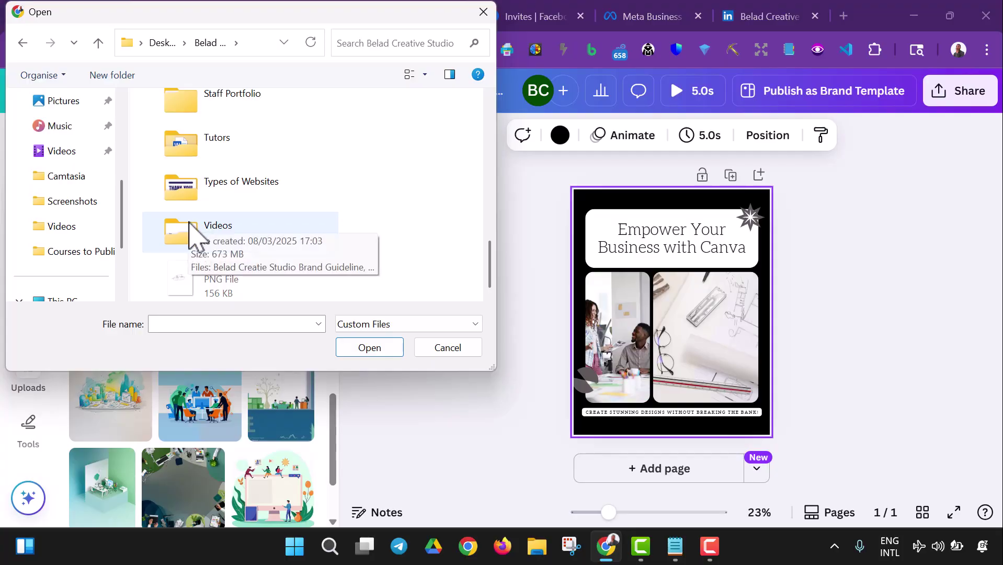
{"action": "scroll", "coordinate": [199, 231], "scroll_direction": "up", "scroll_amount": 10}
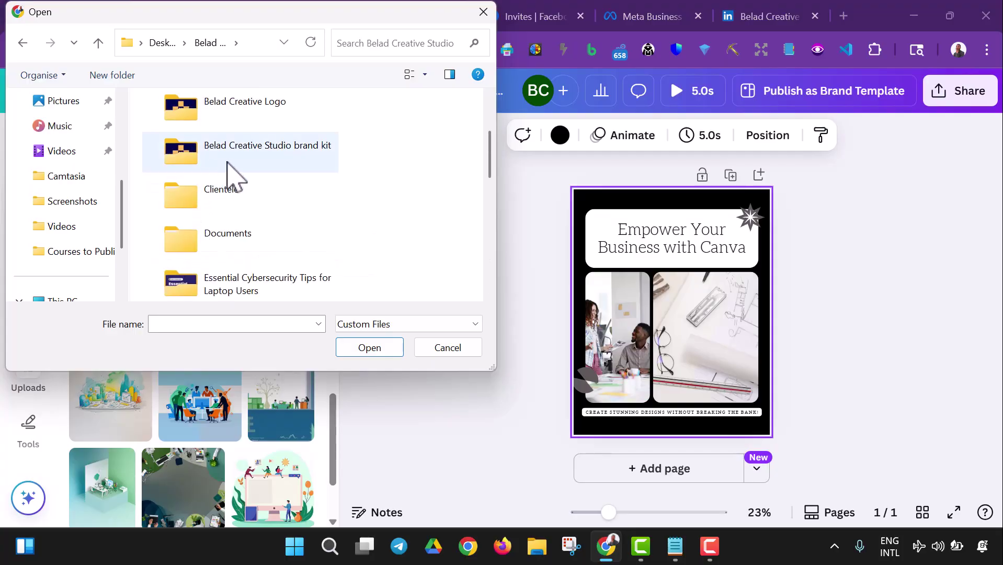
{"action": "double_click", "coordinate": [232, 122]}
{"action": "left_click", "coordinate": [257, 153]}
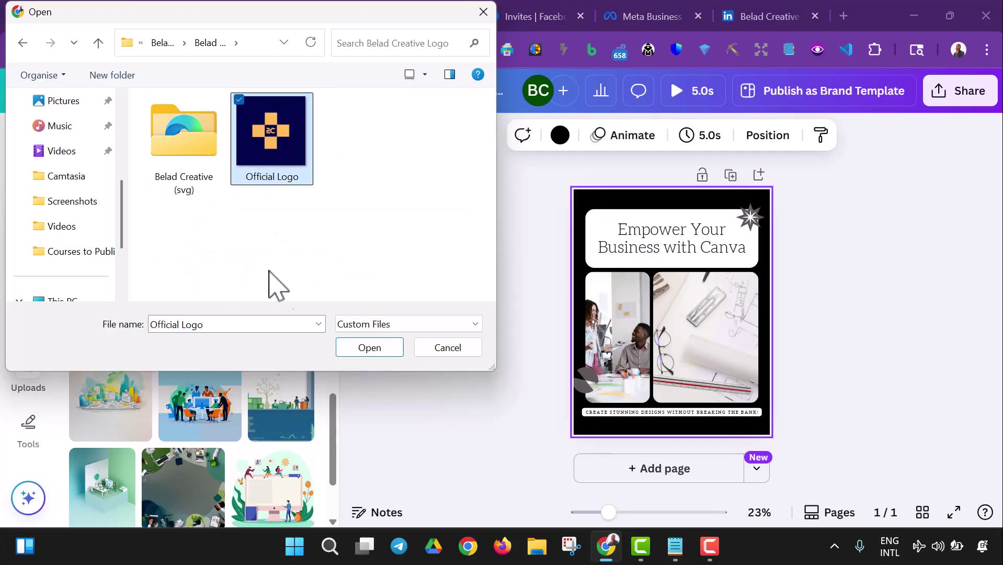
{"action": "left_click", "coordinate": [390, 347]}
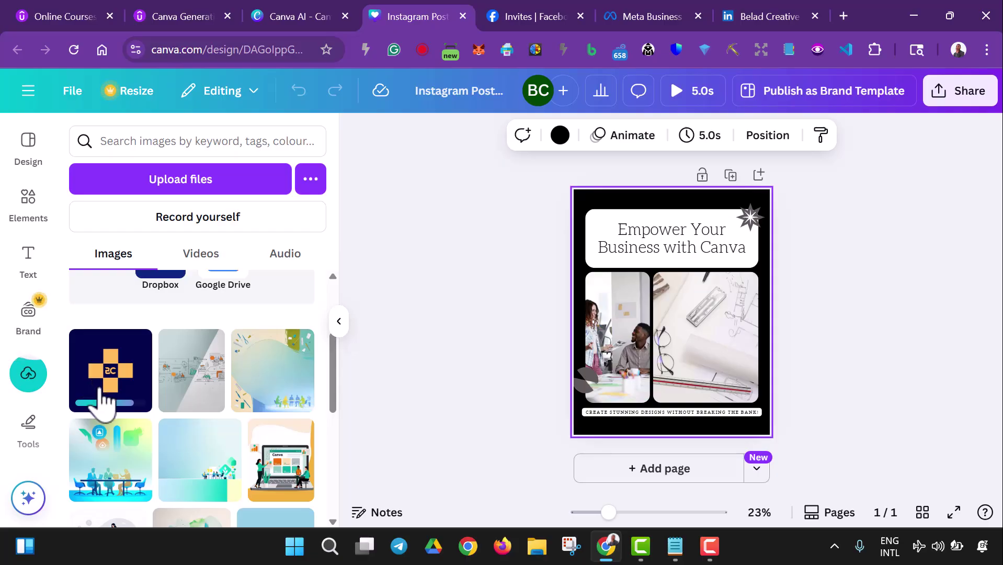
- Place the uploaded logo on the design
{"action": "left_click", "coordinate": [104, 397]}
{"action": "left_click", "coordinate": [512, 254]}
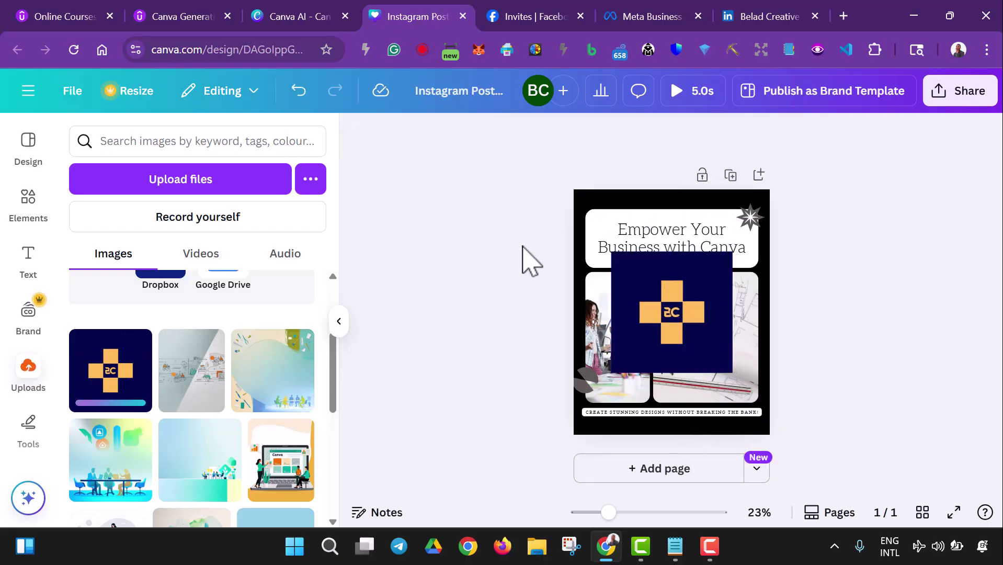
{"action": "left_click", "coordinate": [633, 298]}
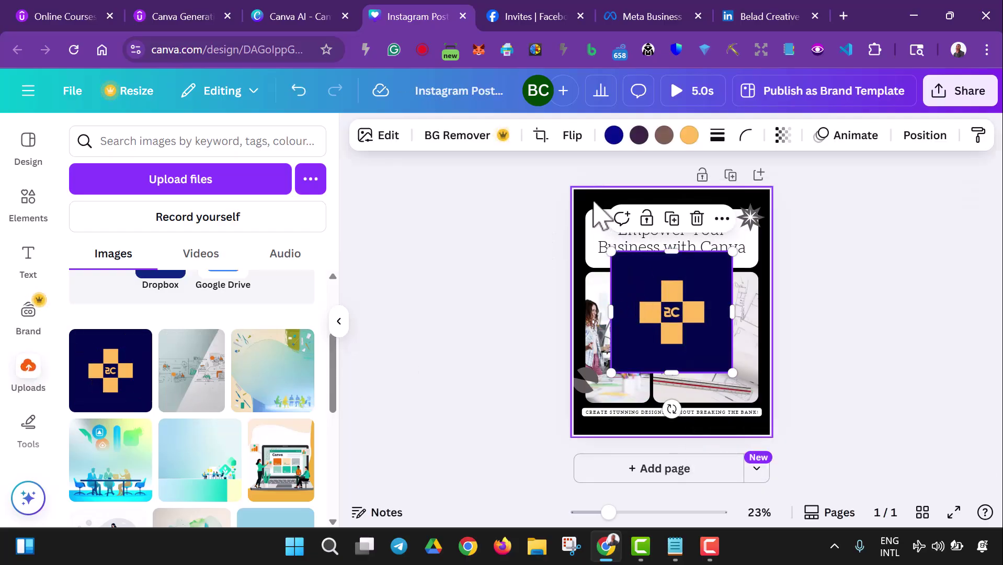
- Set the page background to the navy blue from the logo's photo colours
{"action": "left_click", "coordinate": [595, 205]}
{"action": "left_click", "coordinate": [560, 136]}
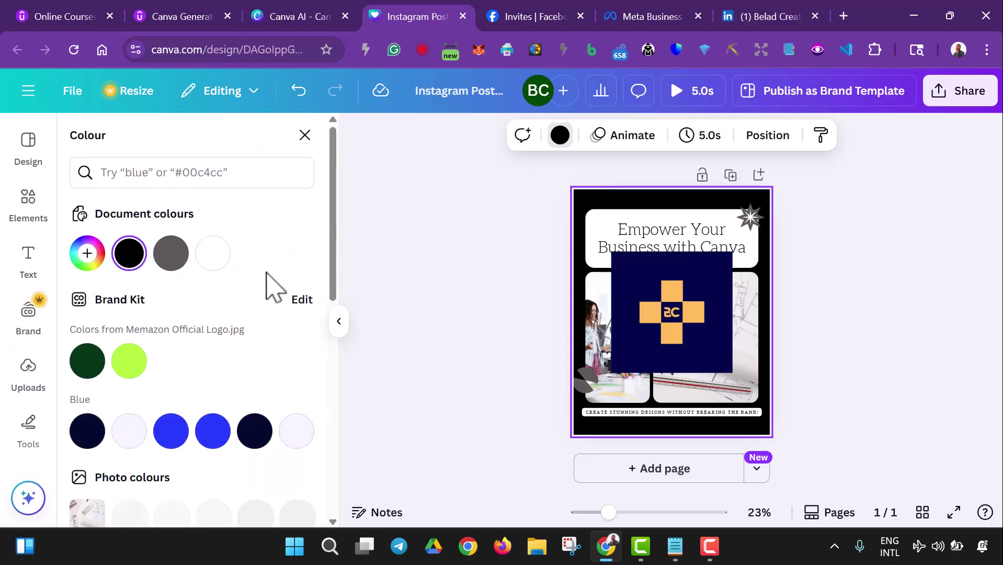
{"action": "scroll", "coordinate": [128, 445], "scroll_direction": "down", "scroll_amount": 4}
{"action": "scroll", "coordinate": [137, 473], "scroll_direction": "down", "scroll_amount": 1}
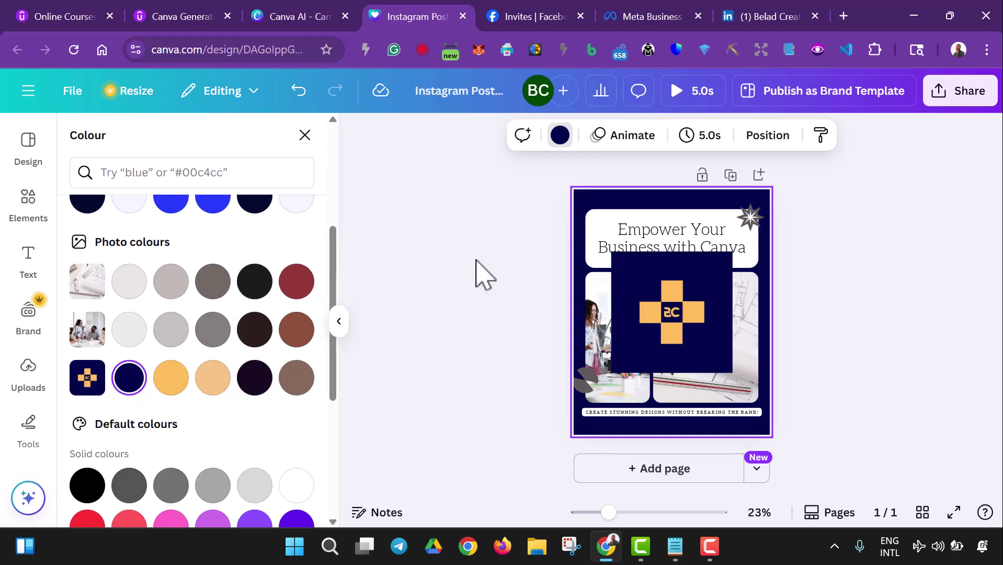
{"action": "left_click", "coordinate": [477, 271]}
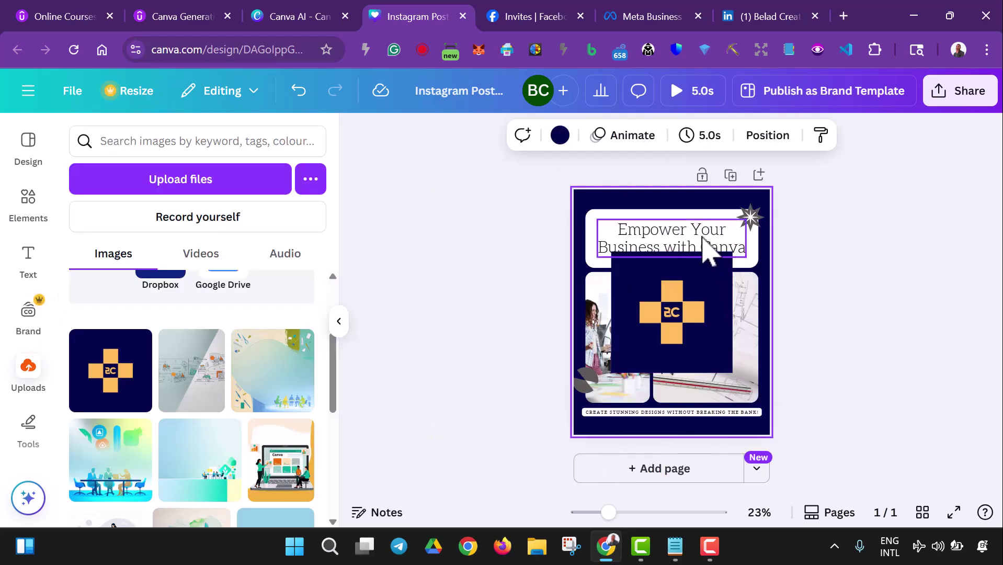
- Change the font of the "Empower Your Business with Canva" heading to Montserrat
{"action": "left_click", "coordinate": [708, 251]}
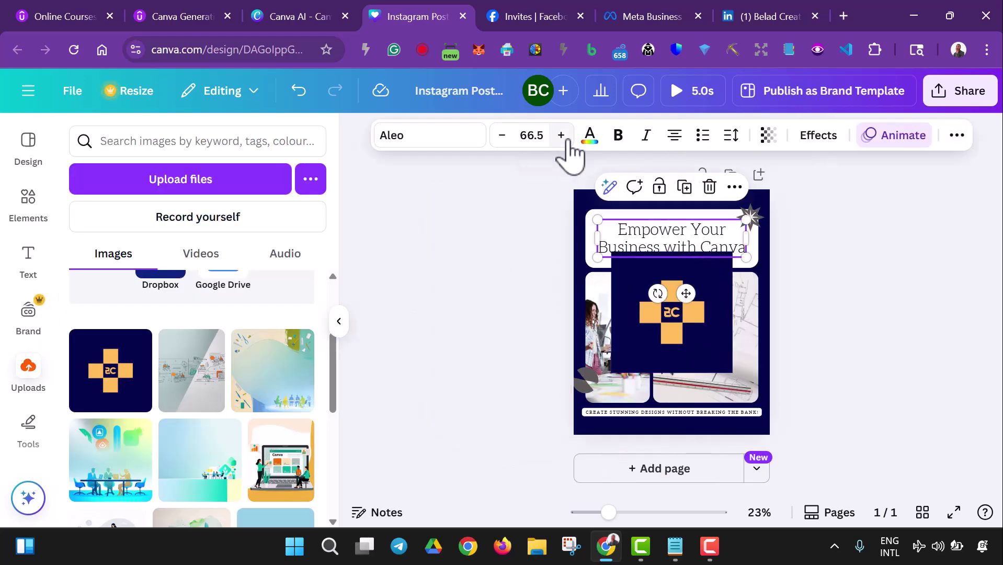
{"action": "left_click", "coordinate": [471, 152]}
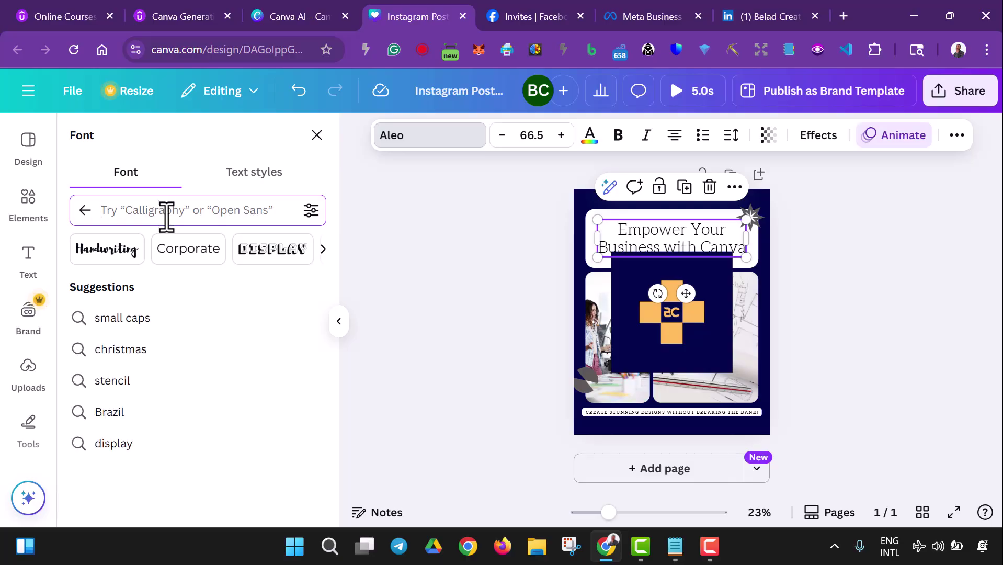
{"action": "type", "text": "mont"}
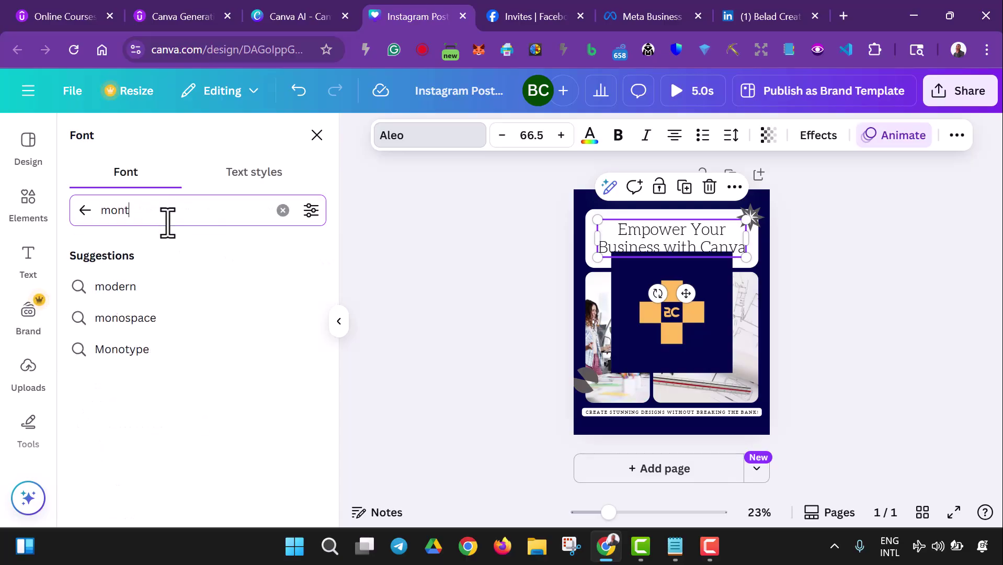
{"action": "type", "text": "serr"}
{"action": "key", "text": "BackSpace"}
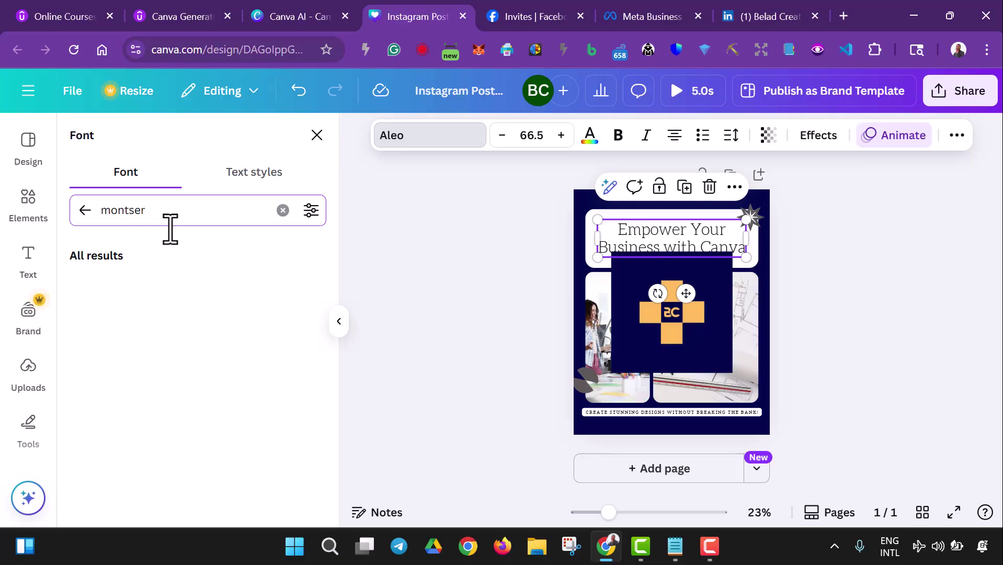
{"action": "left_click", "coordinate": [152, 292]}
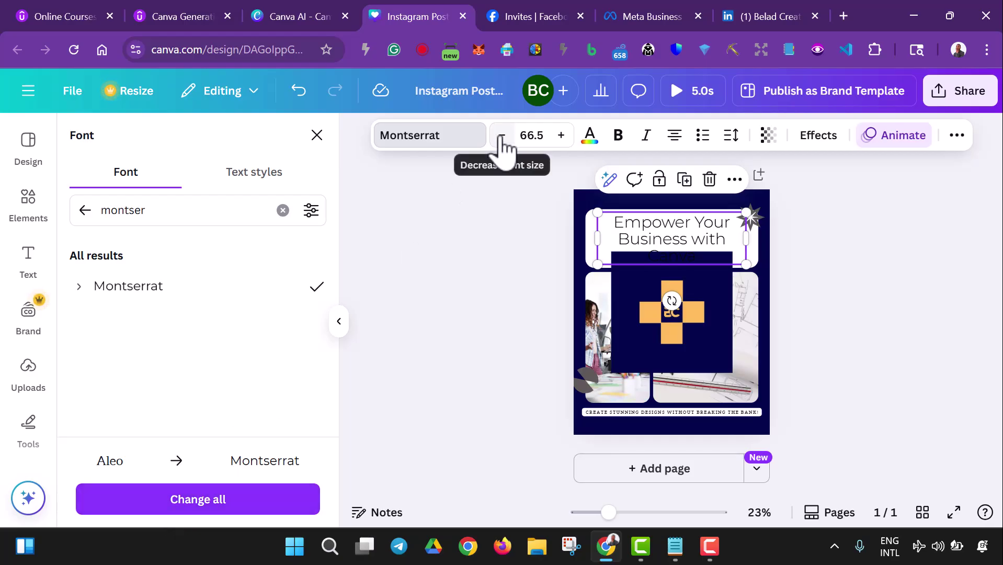
- Set the heading's font size to 64 and replace Aleo with Montserrat across the whole design
{"action": "left_click", "coordinate": [523, 136]}
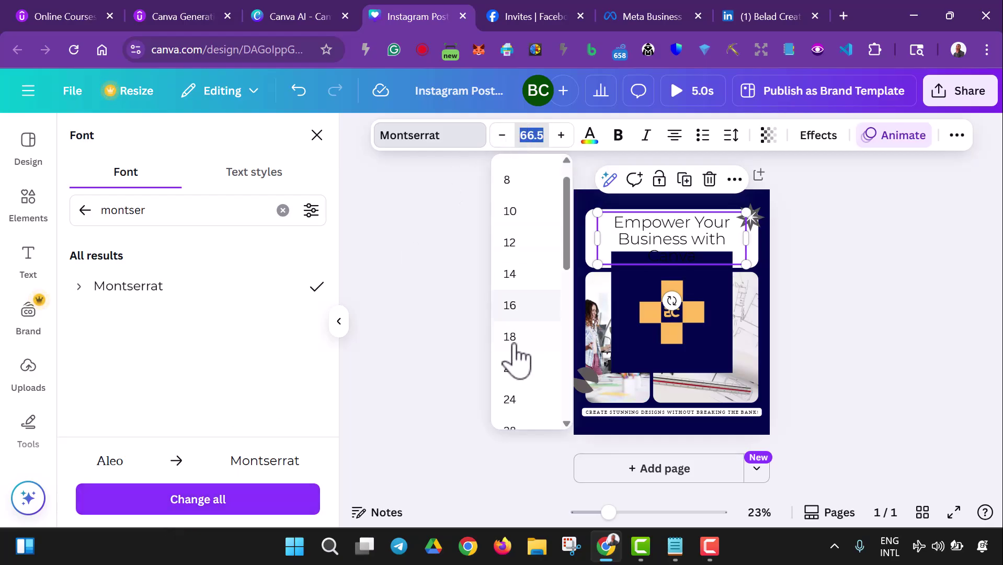
{"action": "scroll", "coordinate": [522, 336], "scroll_direction": "down", "scroll_amount": 8}
{"action": "scroll", "coordinate": [516, 292], "scroll_direction": "up", "scroll_amount": 2}
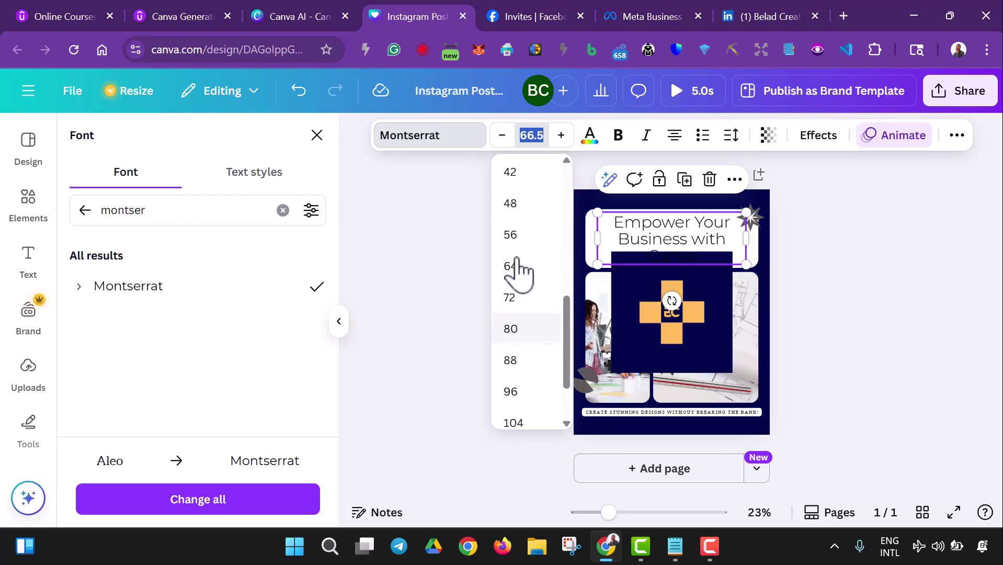
{"action": "left_click", "coordinate": [519, 270]}
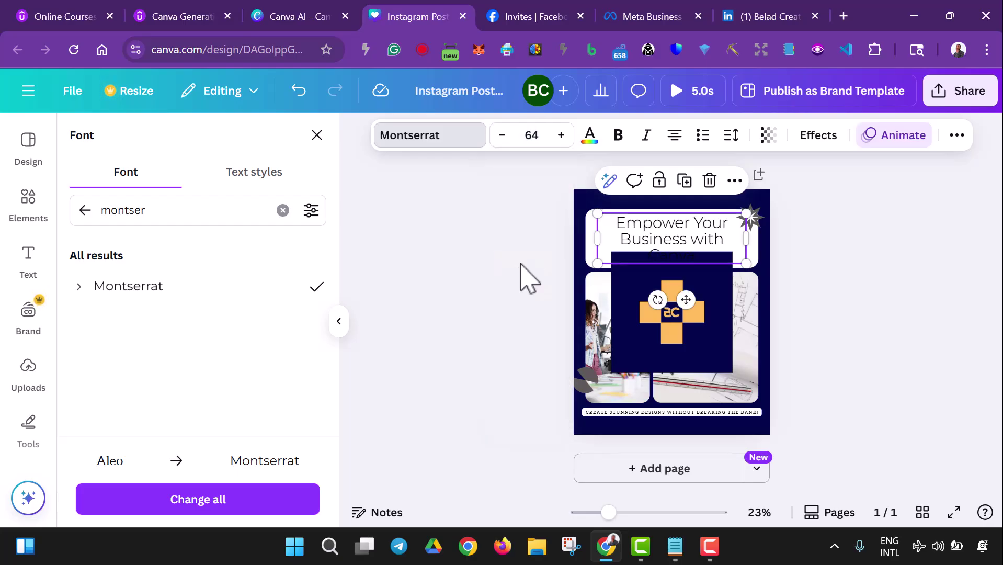
{"action": "left_click", "coordinate": [283, 499]}
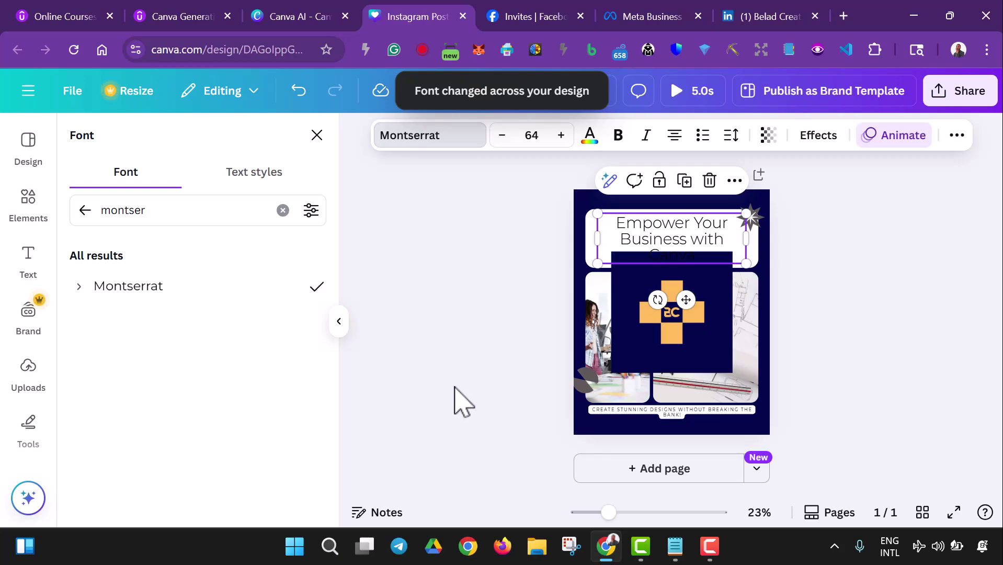
{"action": "key", "text": "Escape"}
- Delete the placed logo from the middle of the design
{"action": "left_click", "coordinate": [656, 368]}
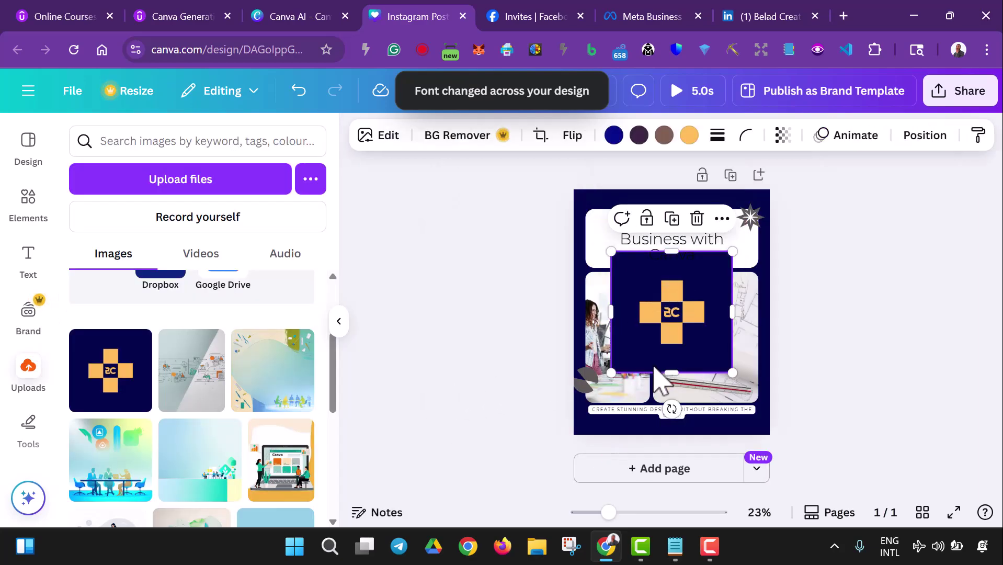
{"action": "key", "text": "Delete"}
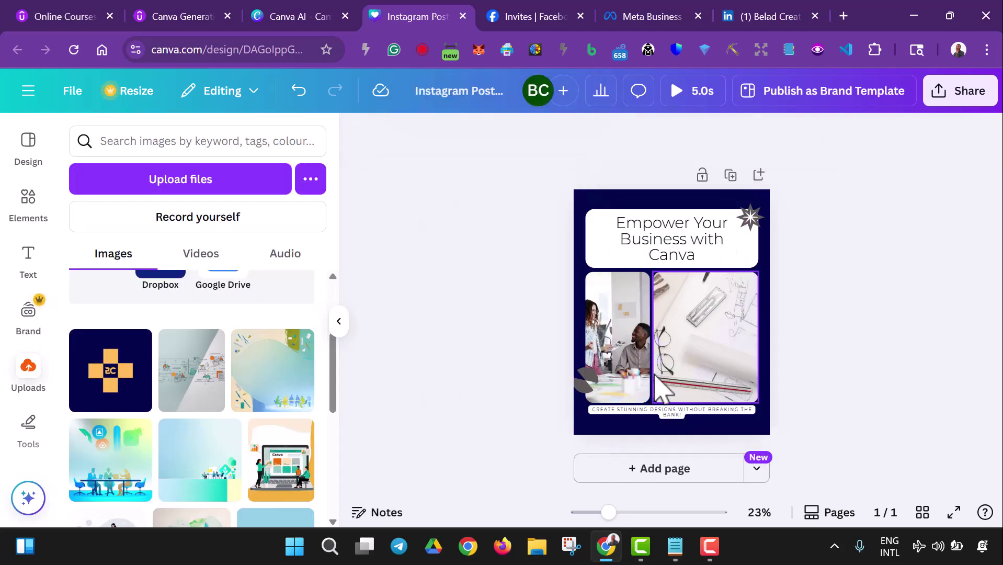
{"action": "left_click", "coordinate": [751, 218]}
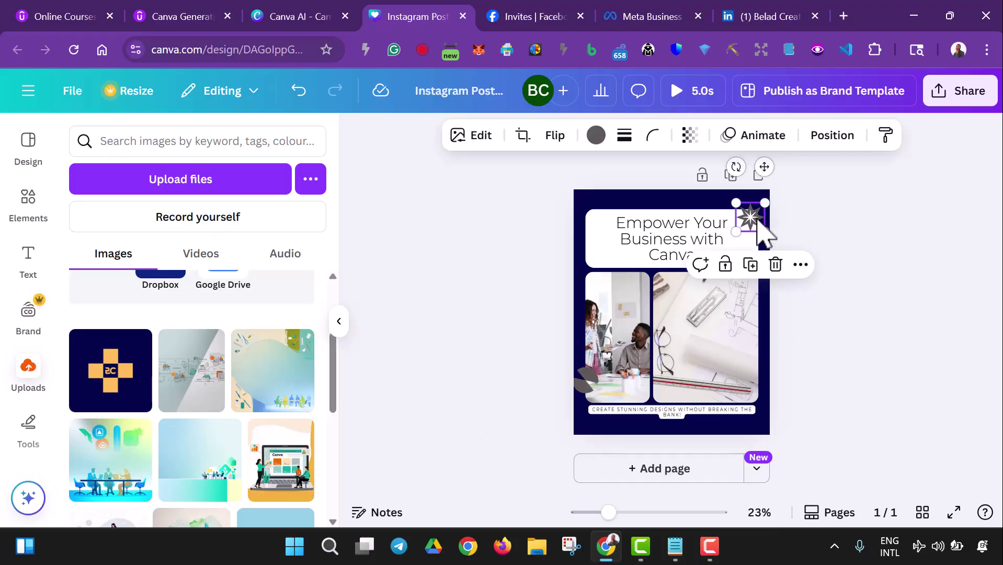
{"action": "left_click", "coordinate": [596, 135]}
{"action": "scroll", "coordinate": [257, 369], "scroll_direction": "down", "scroll_amount": 3}
{"action": "scroll", "coordinate": [257, 369], "scroll_direction": "down", "scroll_amount": 3}
{"action": "scroll", "coordinate": [129, 363], "scroll_direction": "up", "scroll_amount": 2}
{"action": "left_click", "coordinate": [37, 375]}
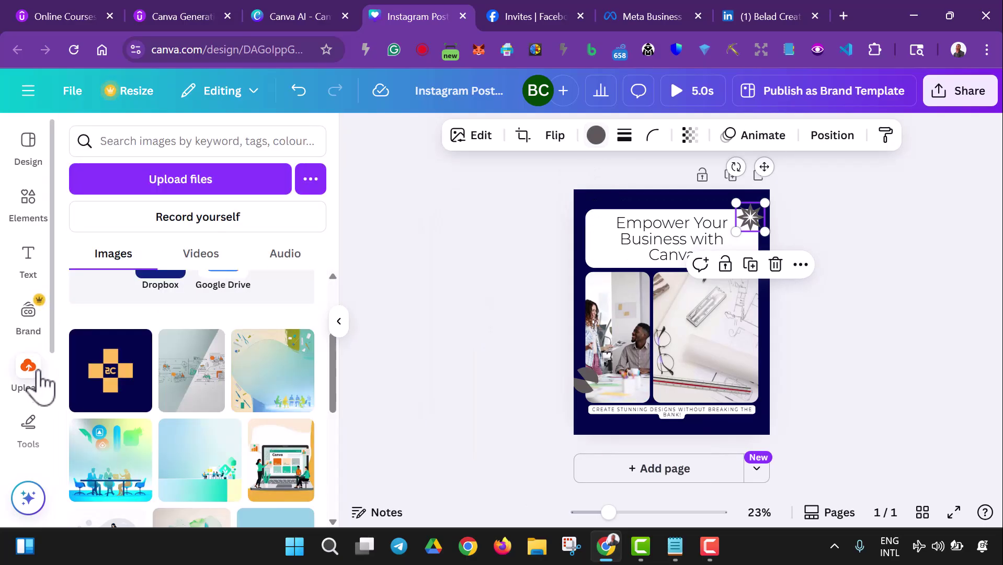
- Place the uploaded logo again, recolour the star with the logo's orange-yellow, and apply that colour change to all matching grey elements
{"action": "left_click", "coordinate": [104, 368]}
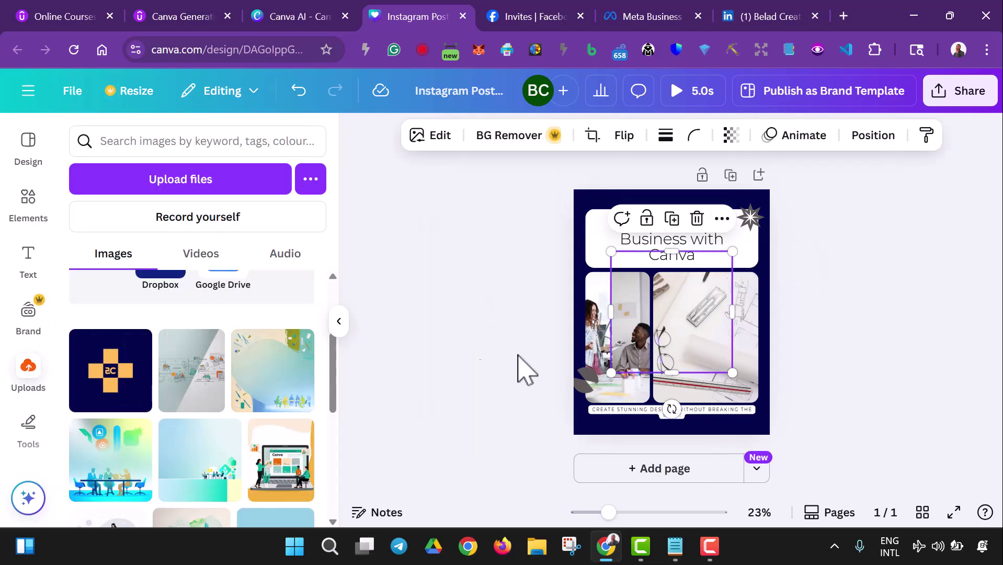
{"action": "left_click", "coordinate": [757, 214]}
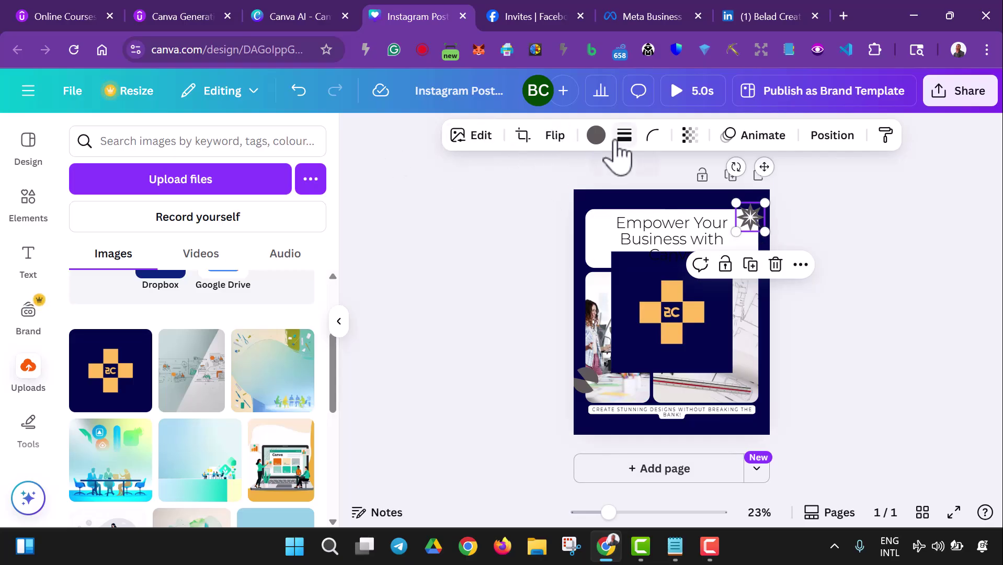
{"action": "left_click", "coordinate": [596, 135]}
{"action": "scroll", "coordinate": [179, 353], "scroll_direction": "down", "scroll_amount": 5}
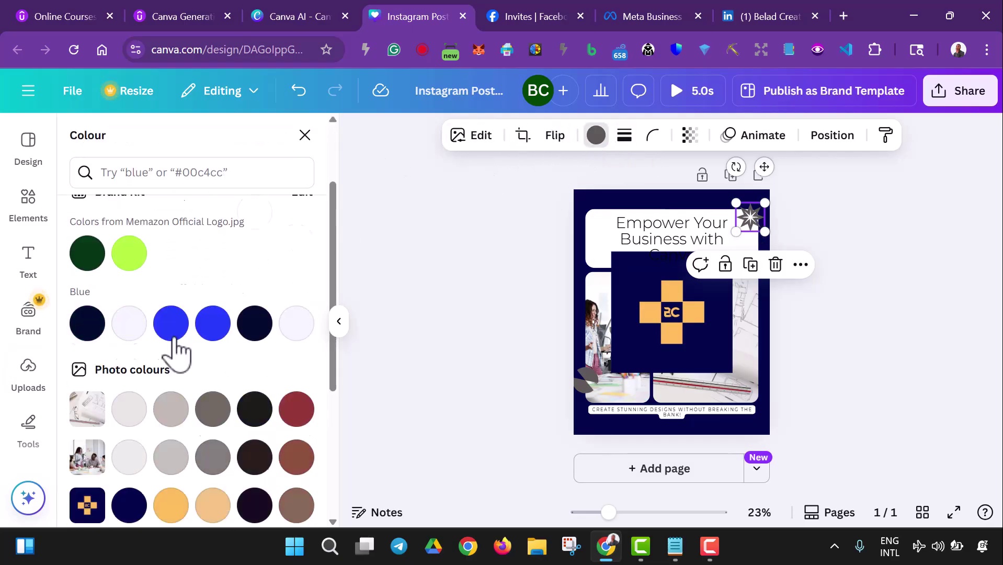
{"action": "left_click", "coordinate": [168, 382]}
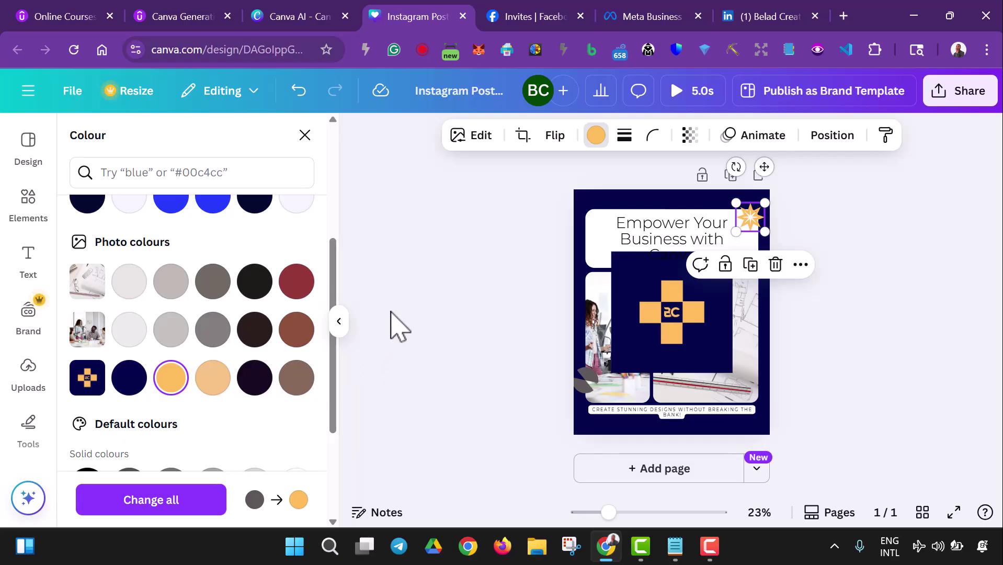
{"action": "left_click", "coordinate": [183, 504]}
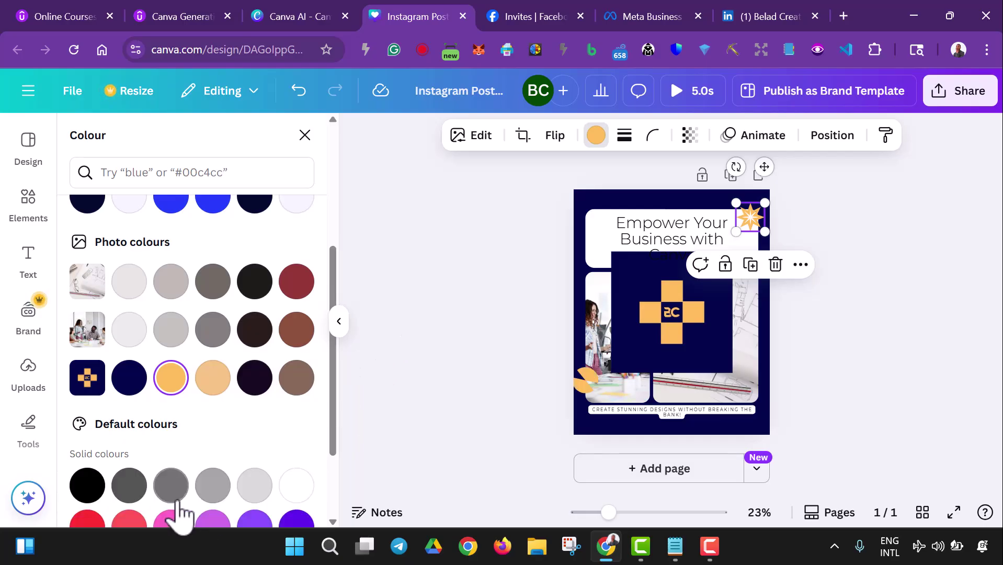
- Remove the logo image covering the heading and photos
{"action": "left_click", "coordinate": [410, 413]}
{"action": "left_click", "coordinate": [651, 320]}
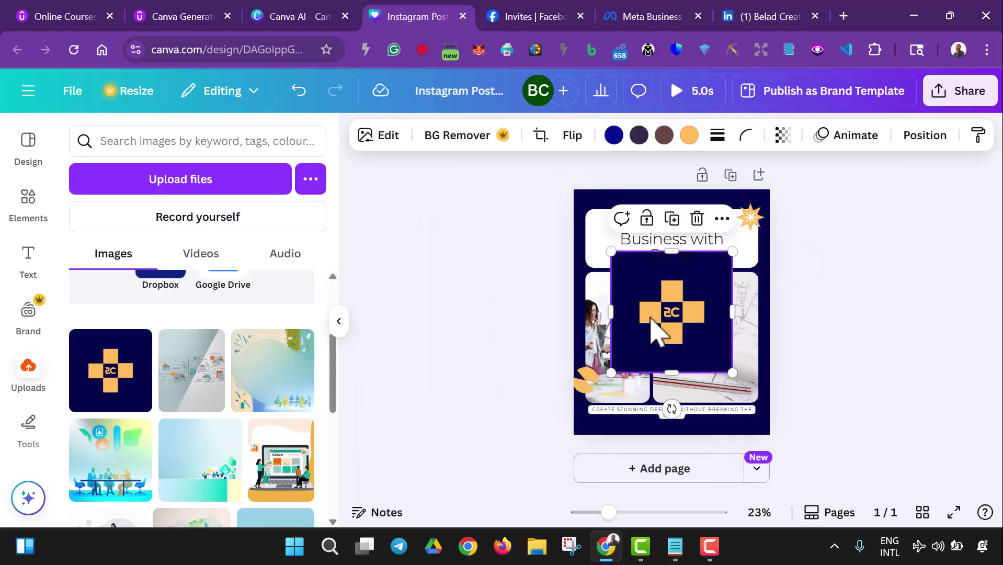
{"action": "key", "text": "Delete"}
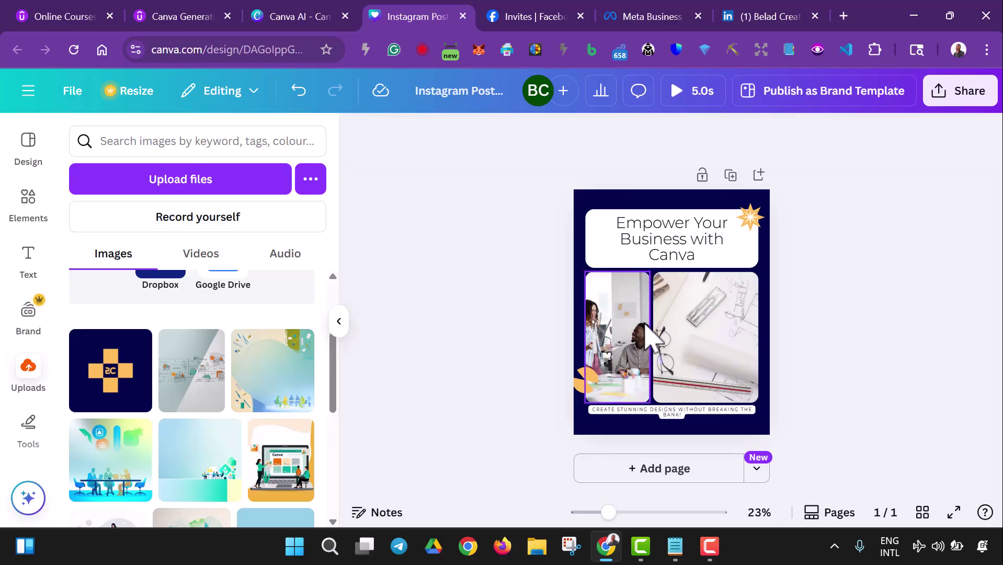
- Widen the text box of the tagline below the photos so that its text fits on a single line
{"action": "left_click", "coordinate": [601, 513]}
{"action": "left_click_drag", "start_coordinate": [601, 515], "coordinate": [625, 520]}
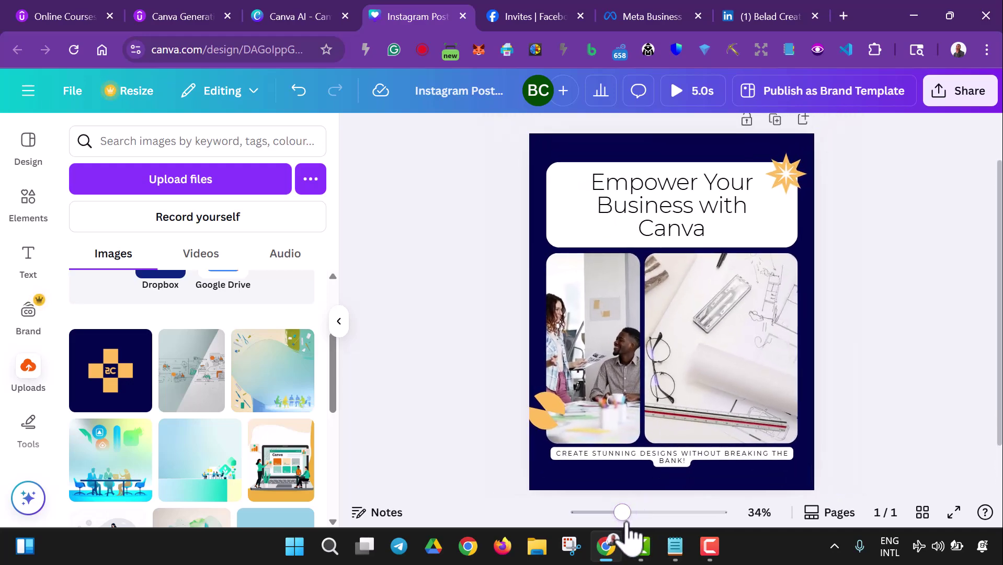
{"action": "left_click", "coordinate": [630, 459]}
{"action": "left_click_drag", "start_coordinate": [795, 457], "coordinate": [822, 479]}
{"action": "left_click", "coordinate": [822, 425]}
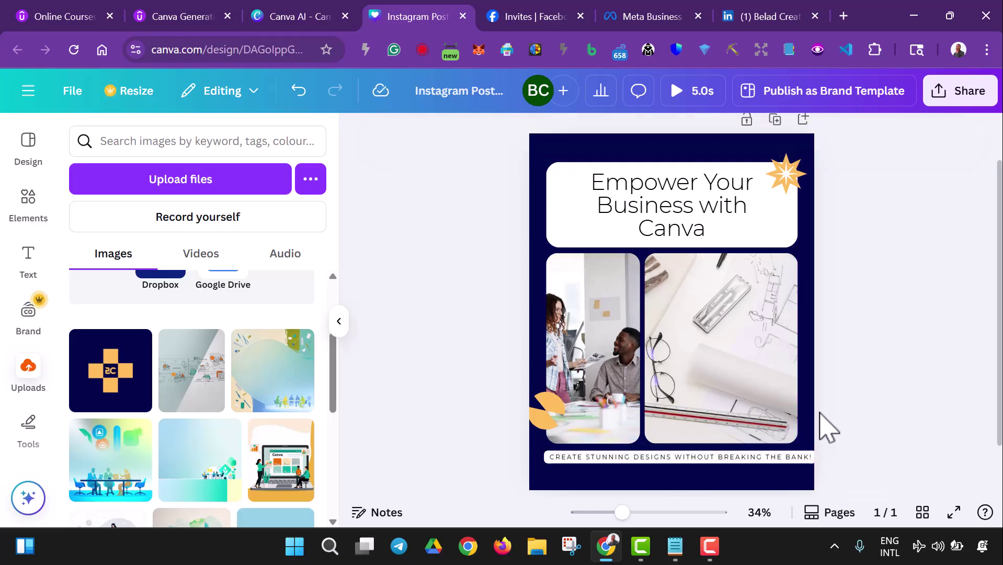
- Select the tagline below the photos and open its font size for editing
{"action": "left_click", "coordinate": [671, 456]}
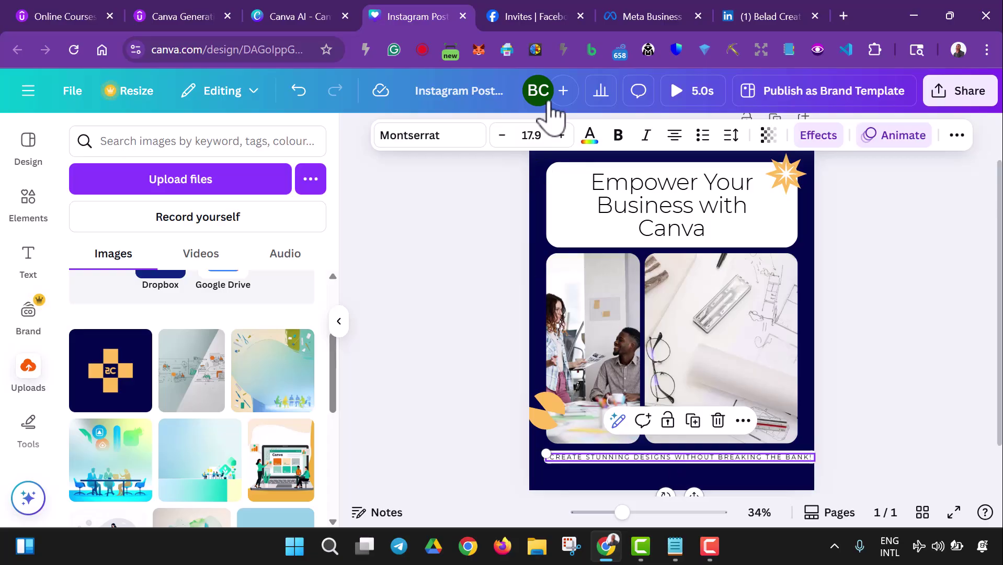
{"action": "left_click", "coordinate": [544, 138]}
{"action": "left_click", "coordinate": [544, 138]}
{"action": "left_click", "coordinate": [533, 137]}
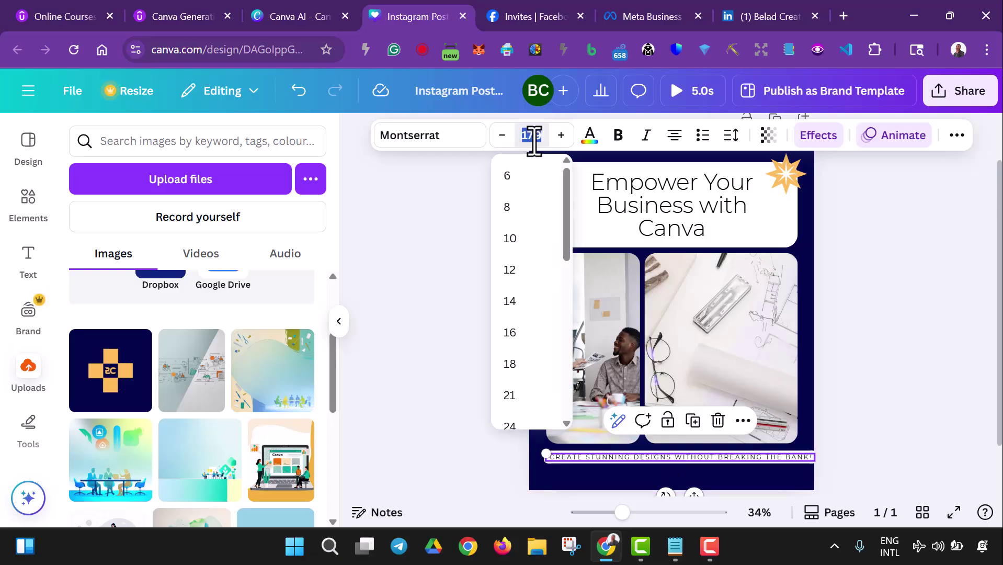
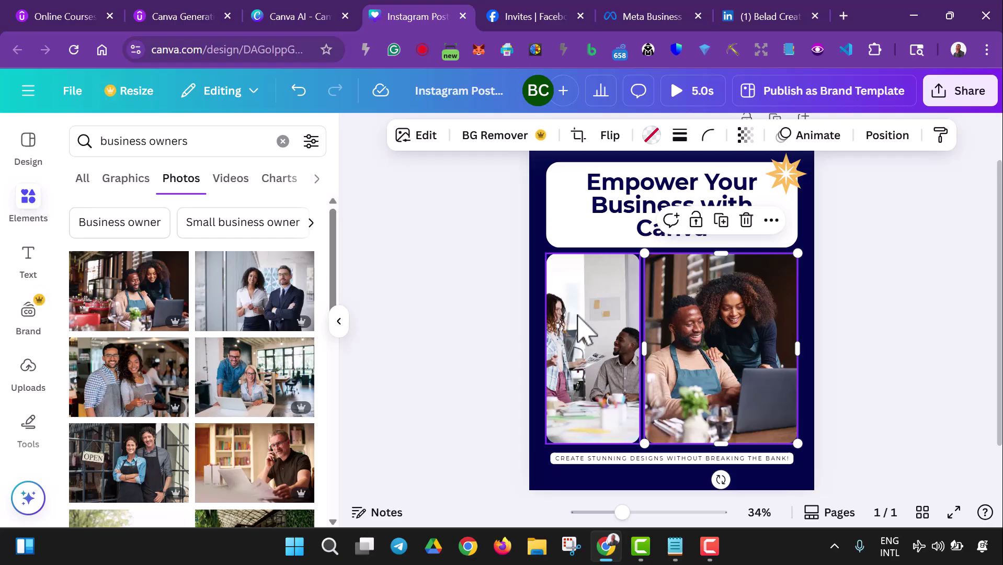
- Replace the narrow photo beside the couple with the business-owner photo of the waving man in an apron
{"action": "left_click", "coordinate": [478, 328]}
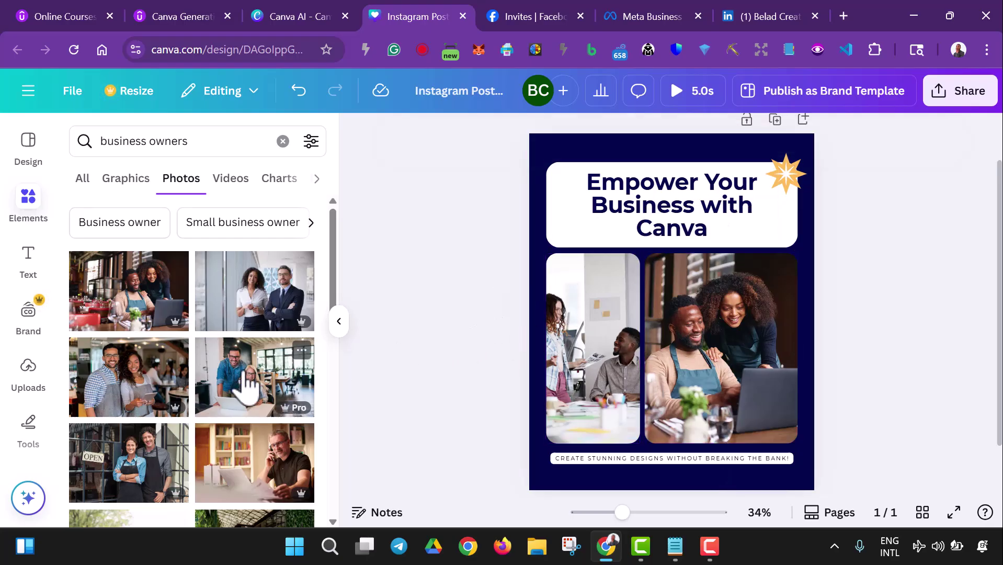
{"action": "scroll", "coordinate": [240, 385], "scroll_direction": "down", "scroll_amount": 5}
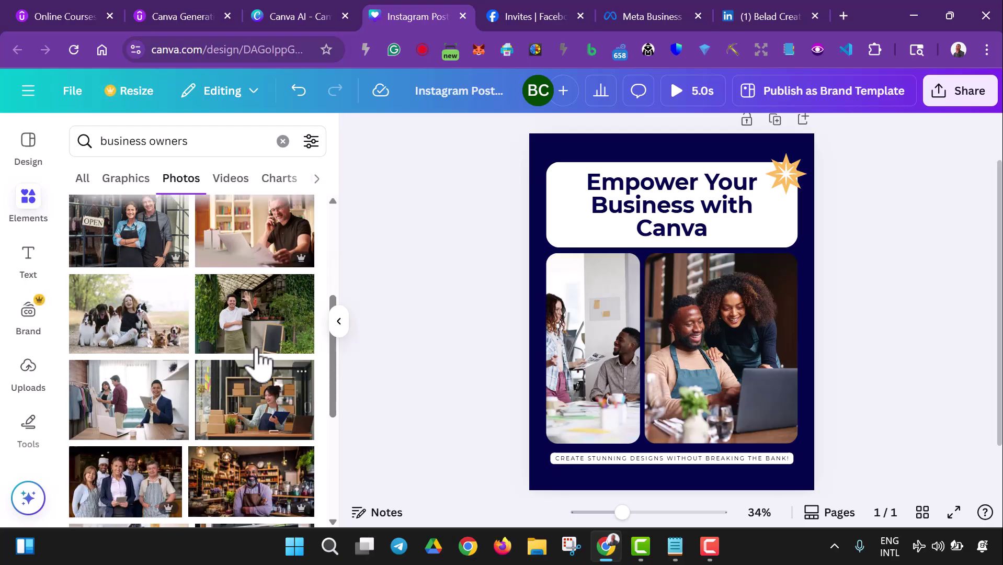
{"action": "left_click_drag", "start_coordinate": [258, 335], "coordinate": [548, 385]}
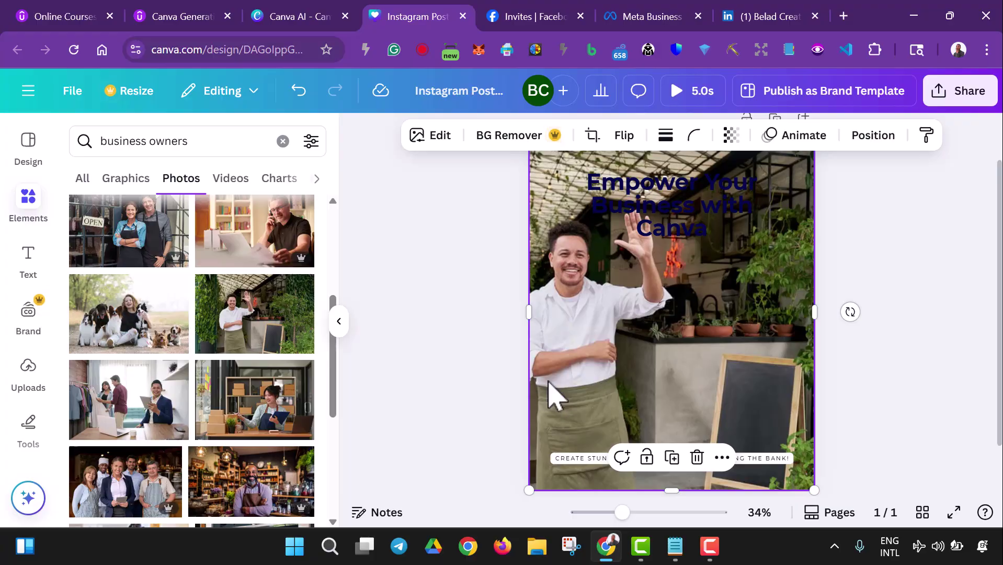
{"action": "key", "text": "ctrl+z"}
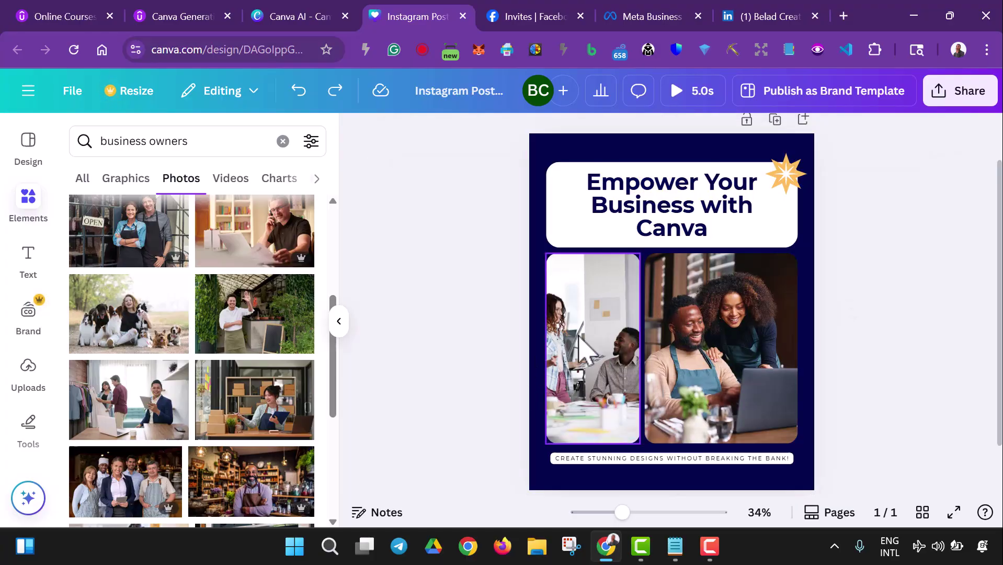
{"action": "left_click_drag", "start_coordinate": [284, 341], "coordinate": [629, 358]}
{"action": "double_click", "coordinate": [591, 385]}
{"action": "left_click", "coordinate": [854, 311]}
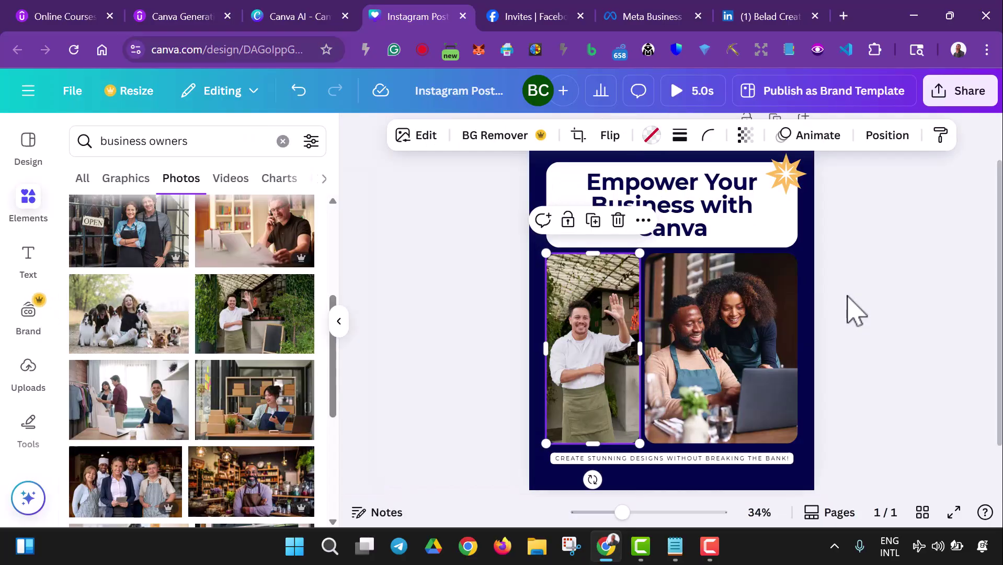
{"action": "left_click", "coordinate": [862, 302]}
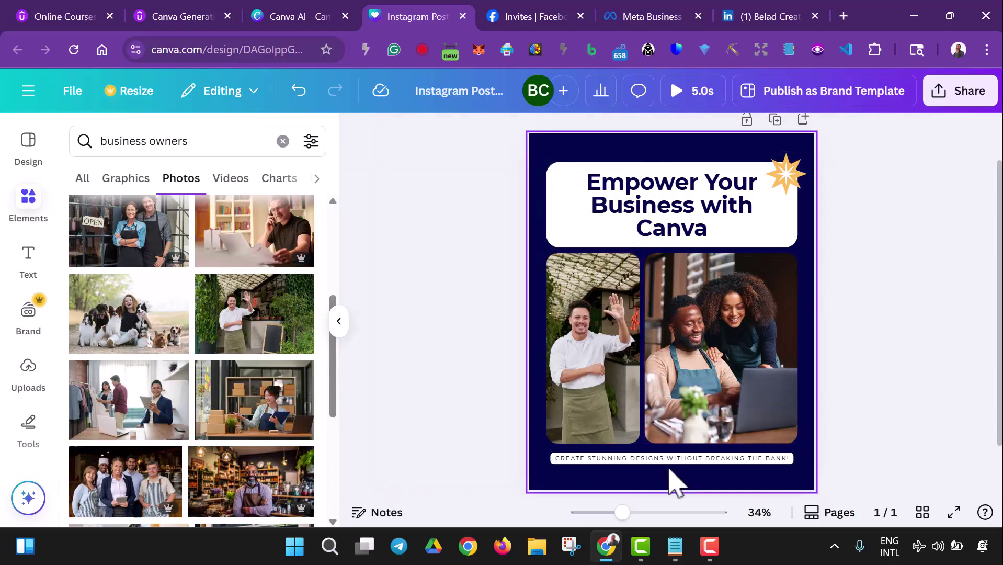
- Change the colour of the tagline's Background effect to the orange-yellow document colour
{"action": "left_click", "coordinate": [668, 460]}
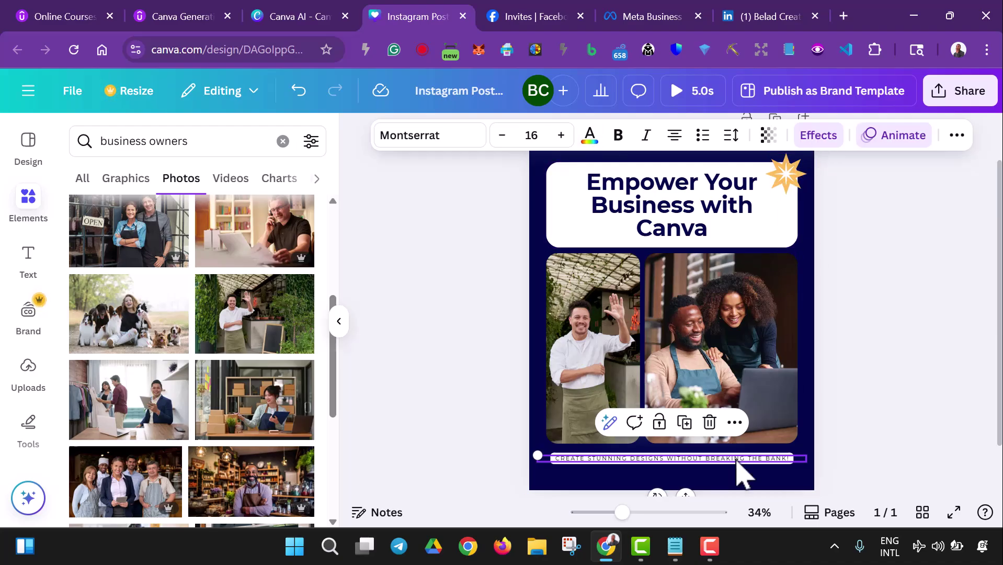
{"action": "left_click", "coordinate": [818, 137]}
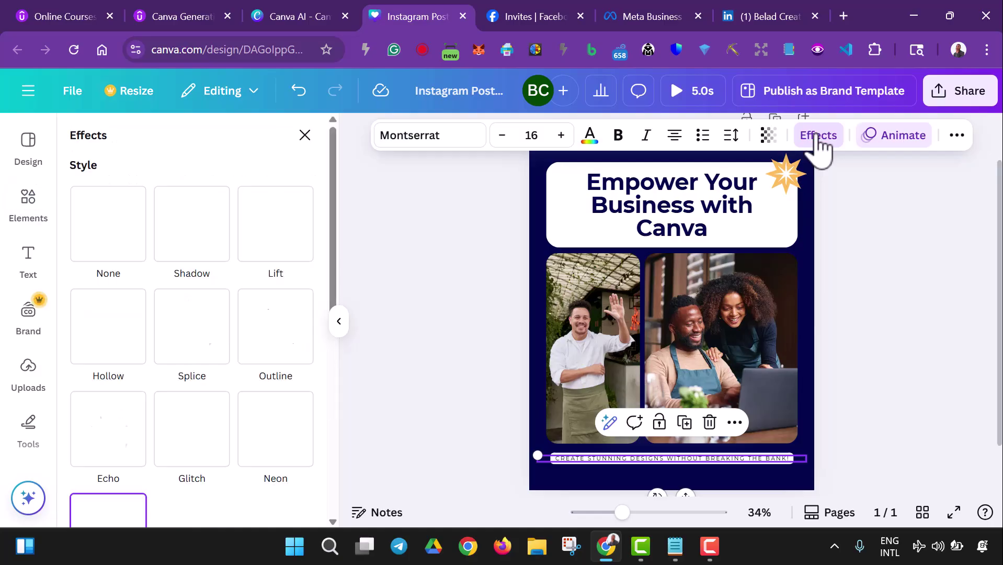
{"action": "scroll", "coordinate": [215, 354], "scroll_direction": "down", "scroll_amount": 5}
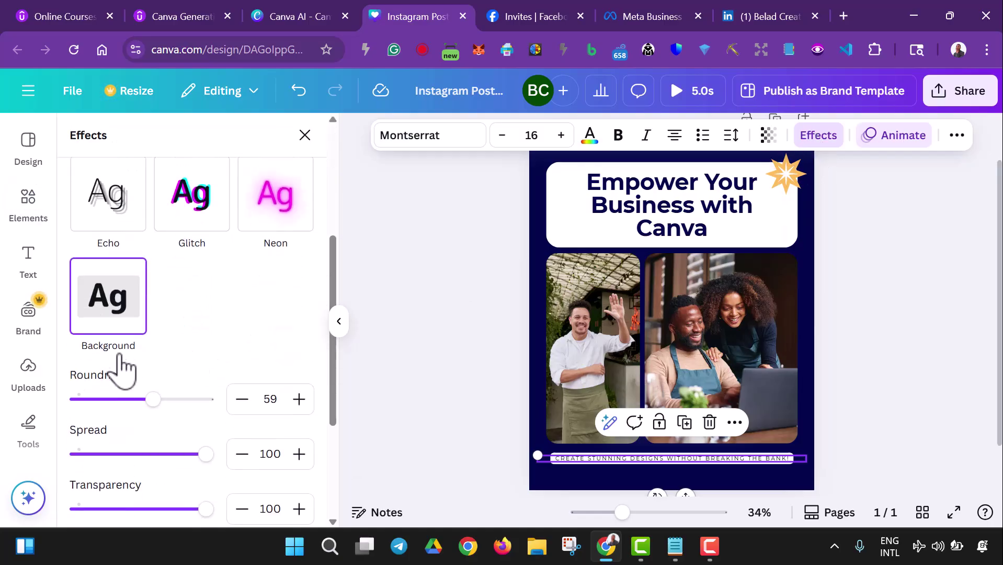
{"action": "scroll", "coordinate": [131, 340], "scroll_direction": "down", "scroll_amount": 1}
{"action": "scroll", "coordinate": [117, 290], "scroll_direction": "up", "scroll_amount": 3}
{"action": "scroll", "coordinate": [209, 408], "scroll_direction": "down", "scroll_amount": 3}
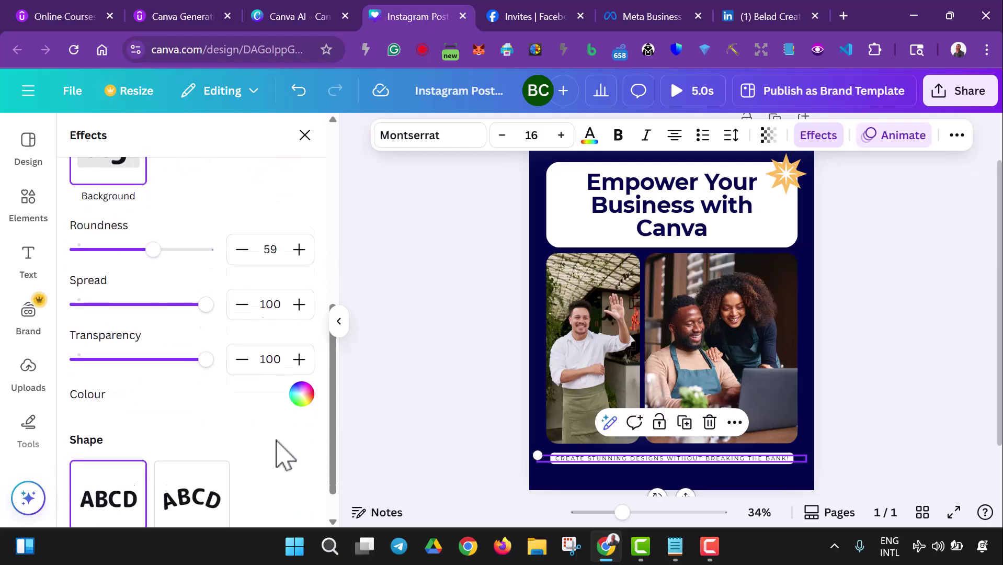
{"action": "left_click", "coordinate": [301, 388]}
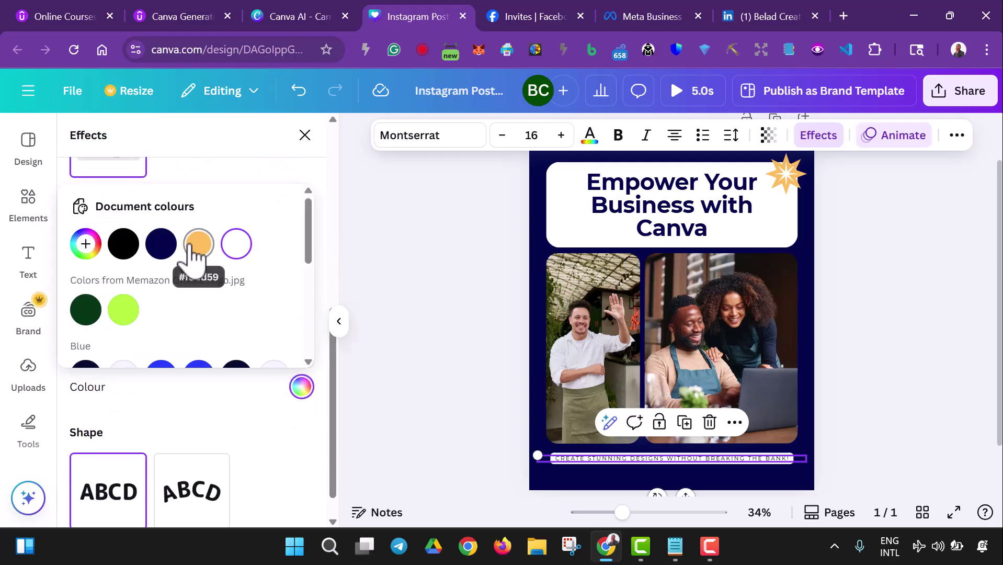
{"action": "left_click", "coordinate": [195, 247]}
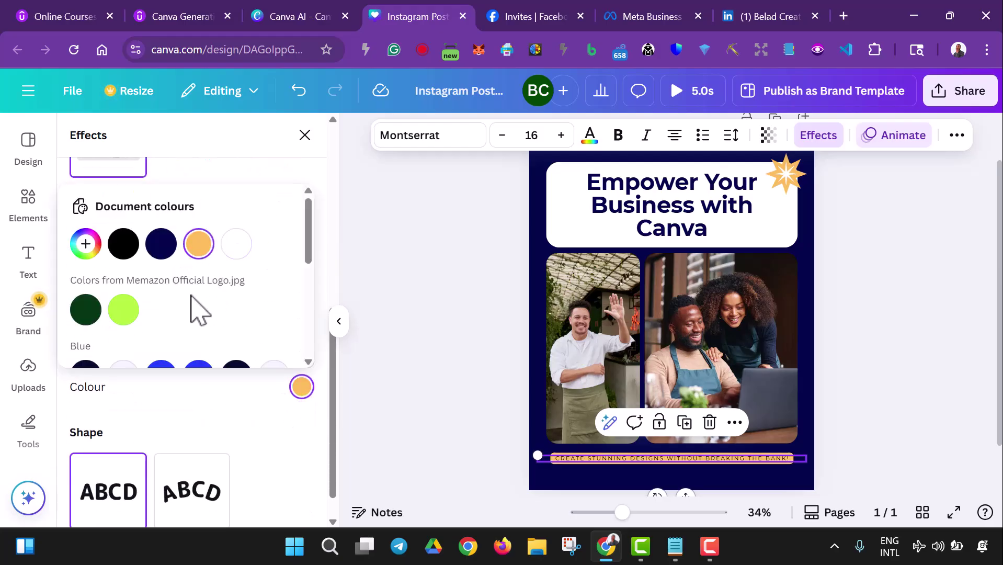
- Set the tagline's text colour to the dark navy document colour
{"action": "left_click", "coordinate": [589, 137]}
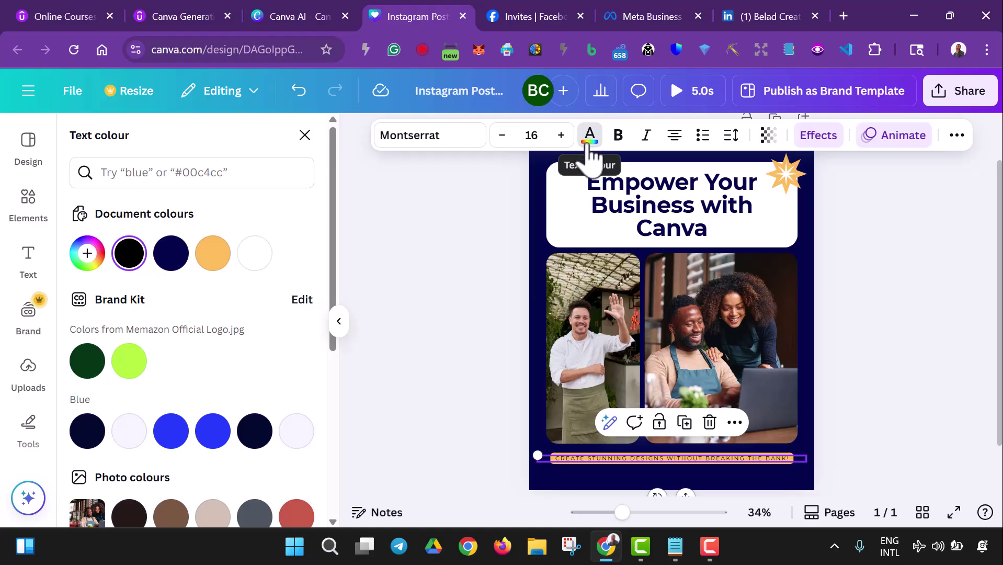
{"action": "left_click", "coordinate": [169, 258]}
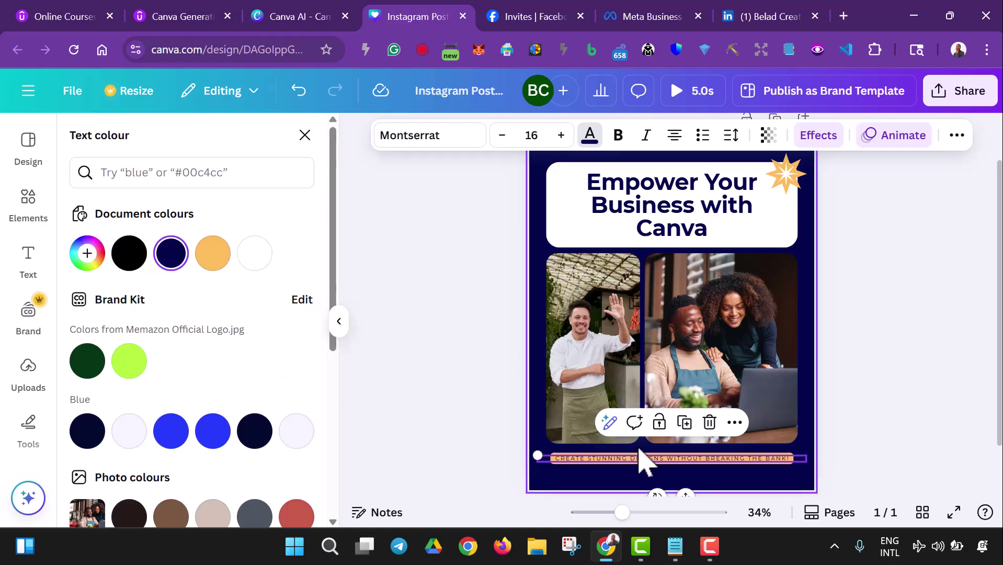
{"action": "left_click", "coordinate": [924, 335]}
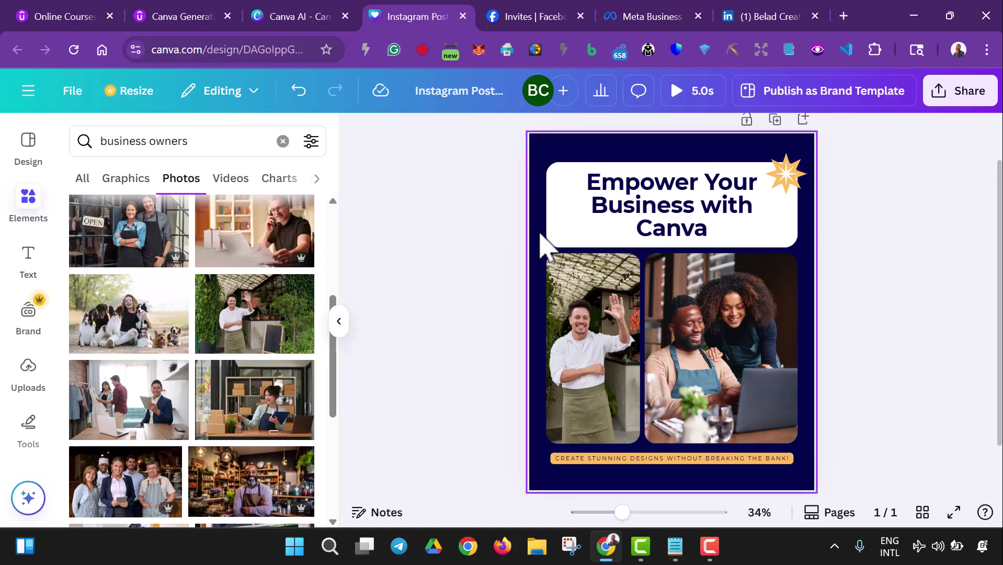
- Fill the rounded box behind the heading with the orange-yellow document colour
{"action": "left_click", "coordinate": [555, 231]}
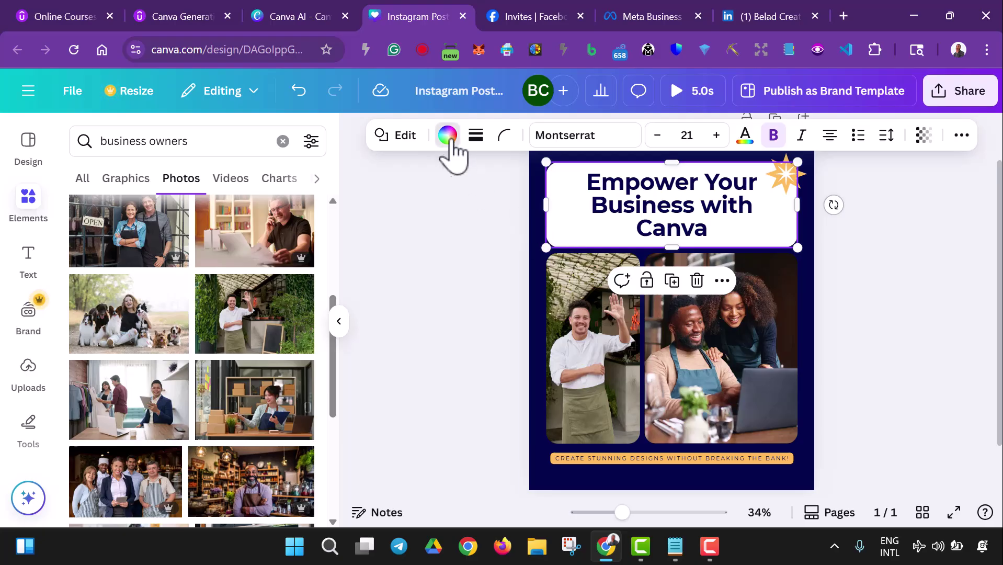
{"action": "left_click", "coordinate": [447, 135]}
{"action": "left_click", "coordinate": [214, 256]}
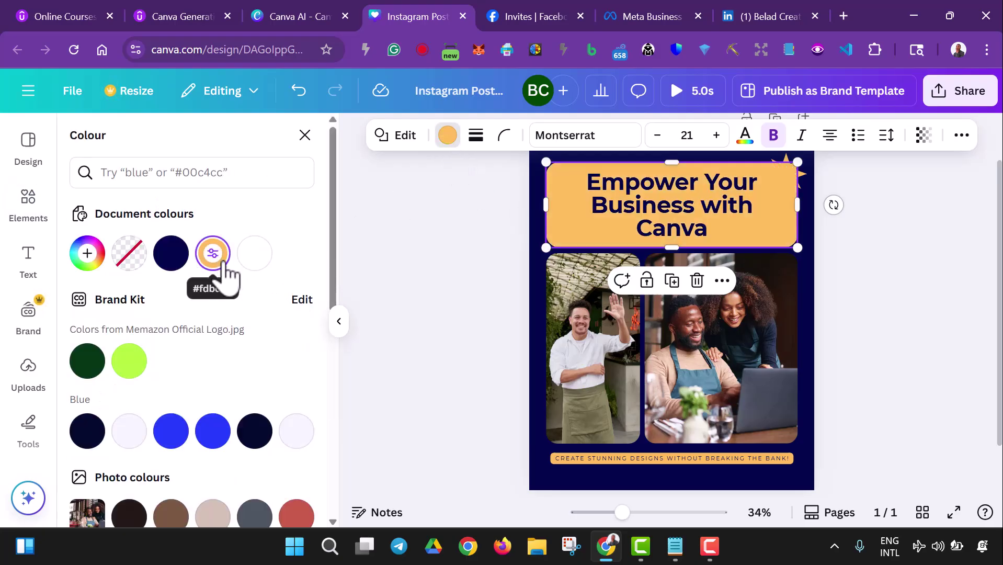
{"action": "double_click", "coordinate": [438, 361]}
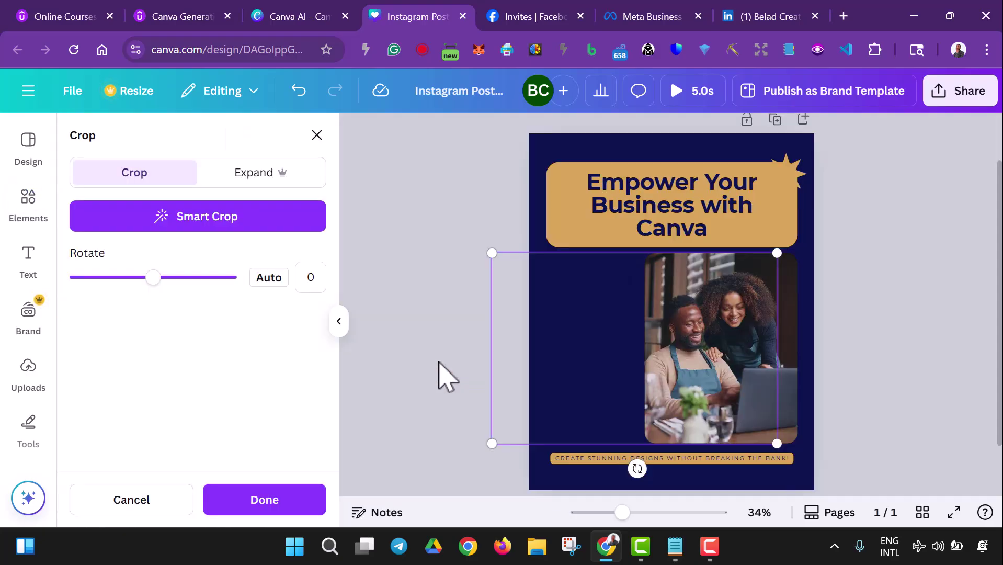
{"action": "left_click", "coordinate": [892, 375]}
{"action": "left_click", "coordinate": [892, 375]}
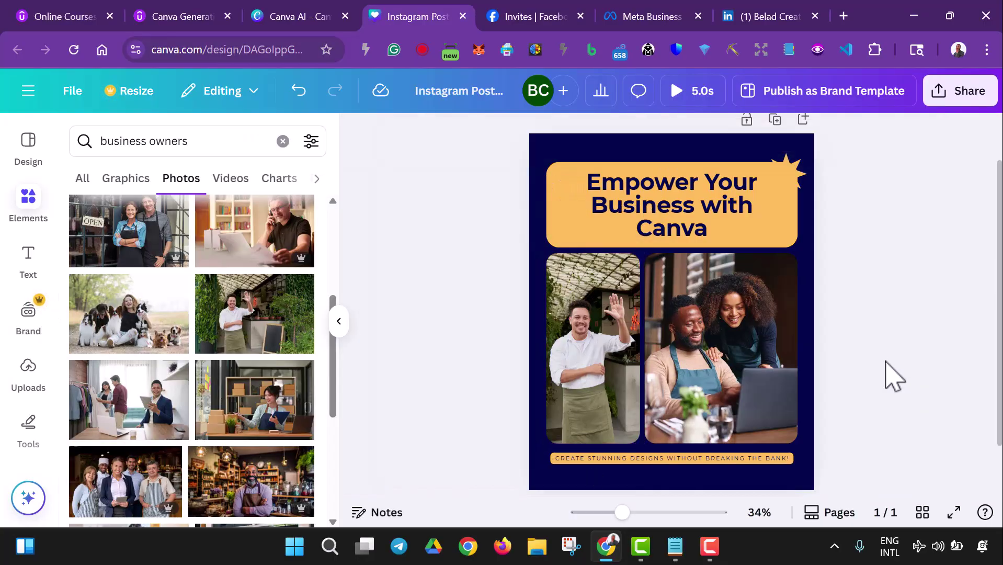
- Recolour the star at the corner of the heading box white (#ffffff)
{"action": "left_click", "coordinate": [799, 174]}
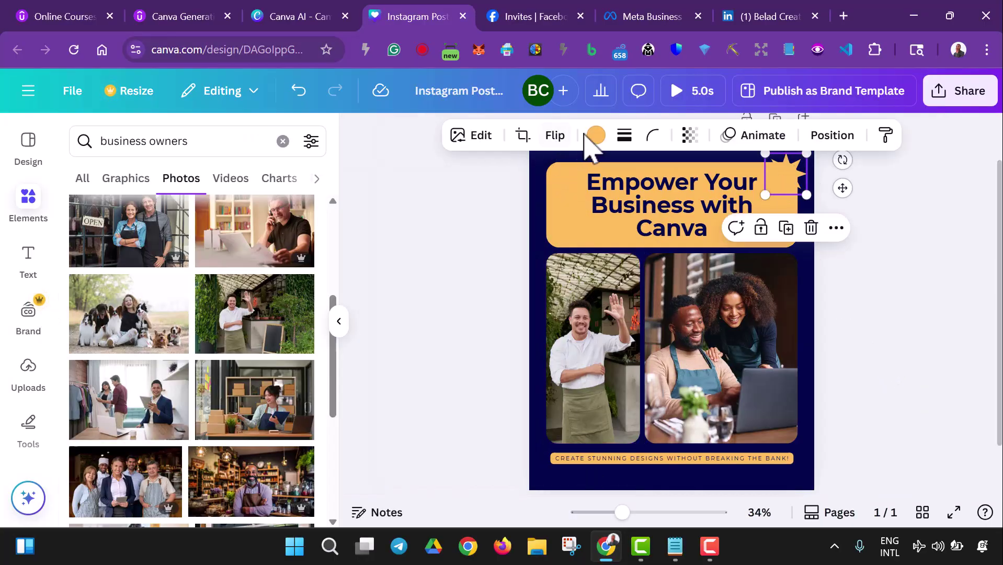
{"action": "left_click", "coordinate": [594, 136]}
{"action": "left_click", "coordinate": [213, 253]}
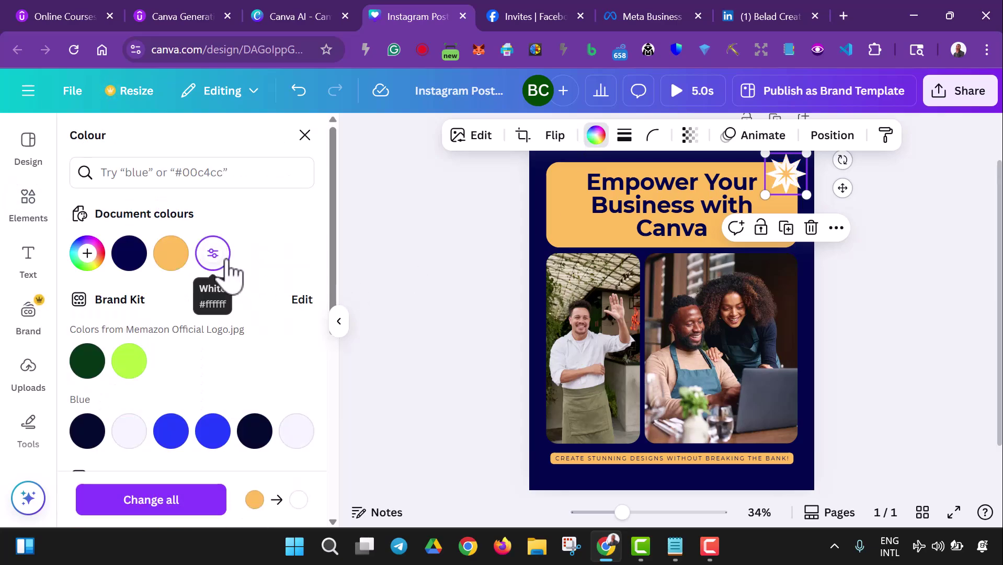
- Delete the star from the corner of the heading box
{"action": "left_click", "coordinate": [878, 280]}
{"action": "scroll", "coordinate": [881, 287], "scroll_direction": "up", "scroll_amount": 1}
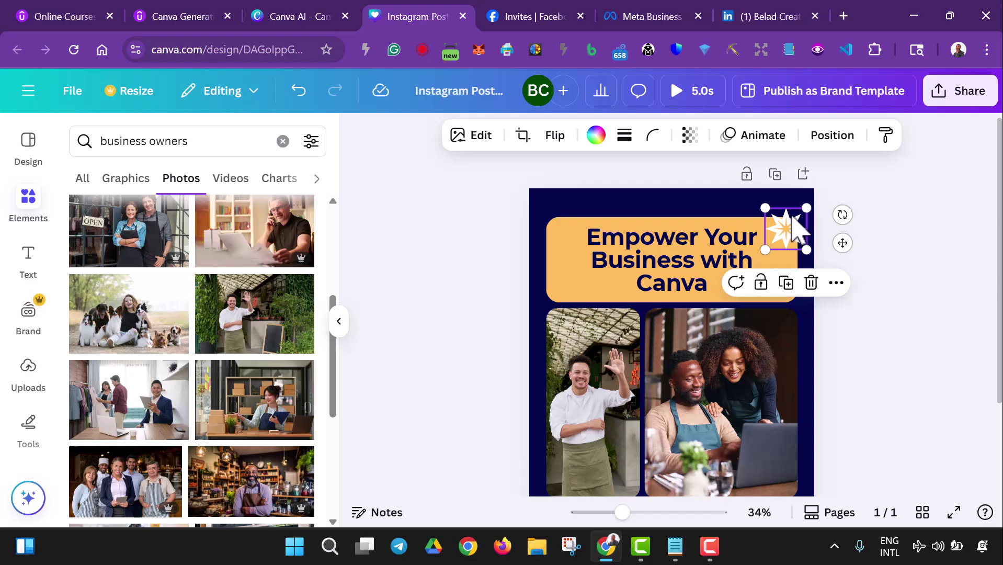
{"action": "key", "text": "Delete"}
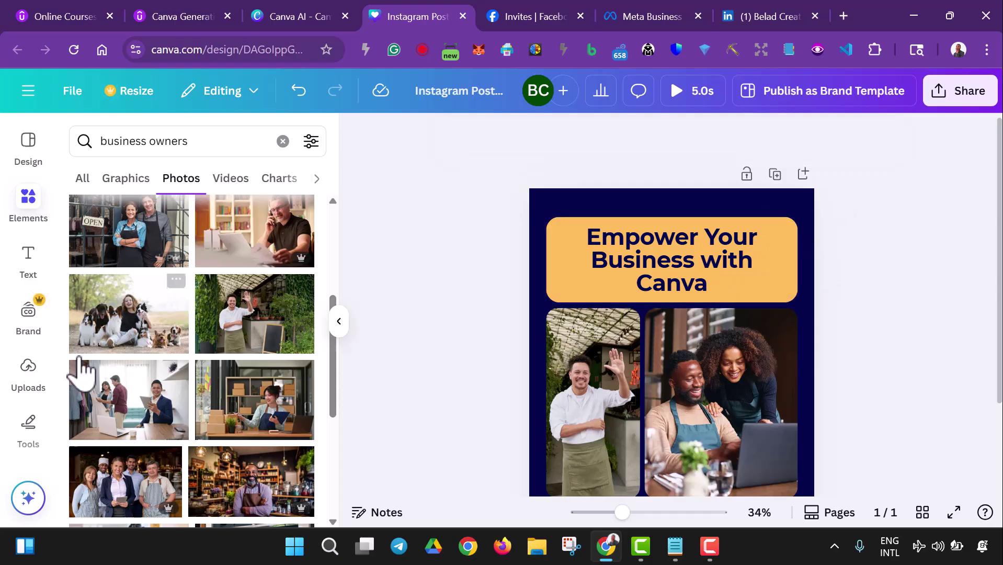
- Upload the logo files Black Trans, Blue Trans, Orange Trans and White trans from the Belad Creative (svg) folder
{"action": "left_click", "coordinate": [23, 393]}
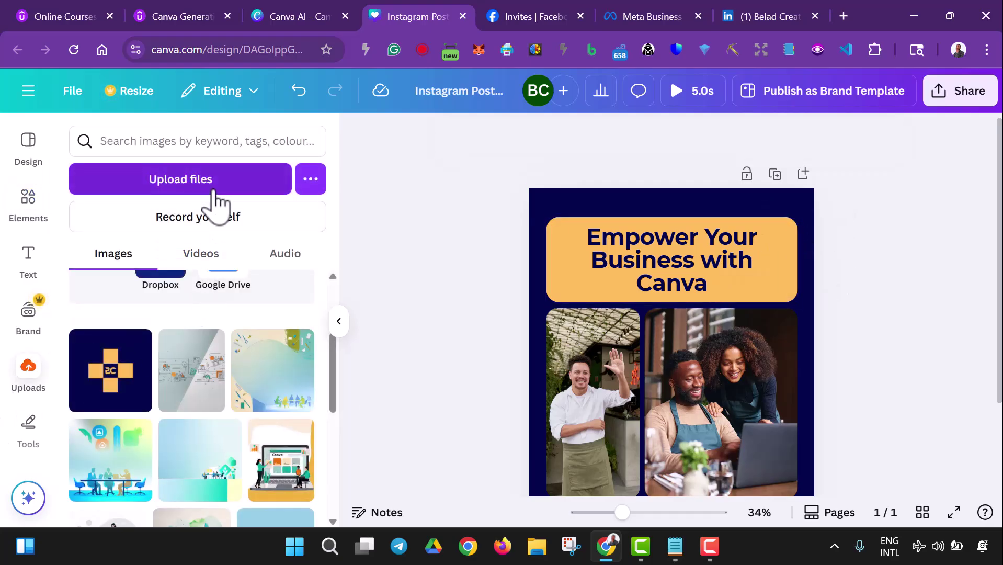
{"action": "left_click", "coordinate": [214, 185]}
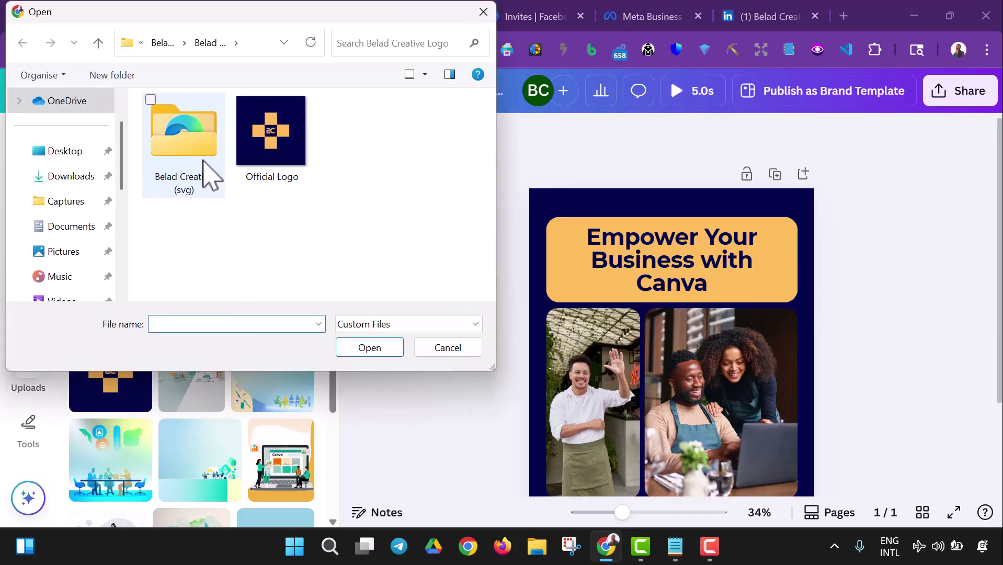
{"action": "double_click", "coordinate": [204, 162]}
{"action": "scroll", "coordinate": [220, 199], "scroll_direction": "down", "scroll_amount": 3}
{"action": "left_click", "coordinate": [234, 211]}
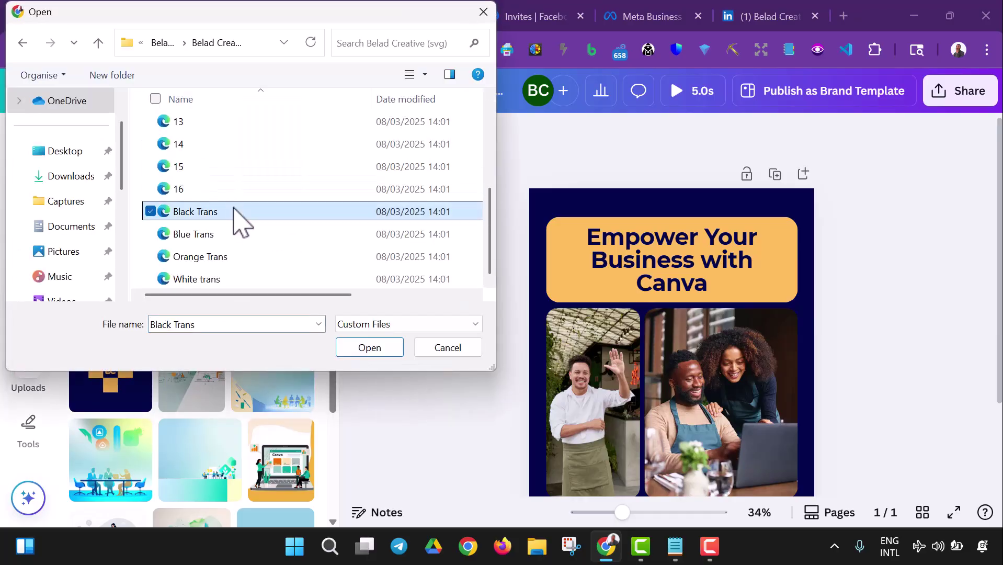
{"action": "left_click", "coordinate": [239, 236], "text": "ctrl"}
{"action": "left_click", "coordinate": [245, 259], "text": "ctrl"}
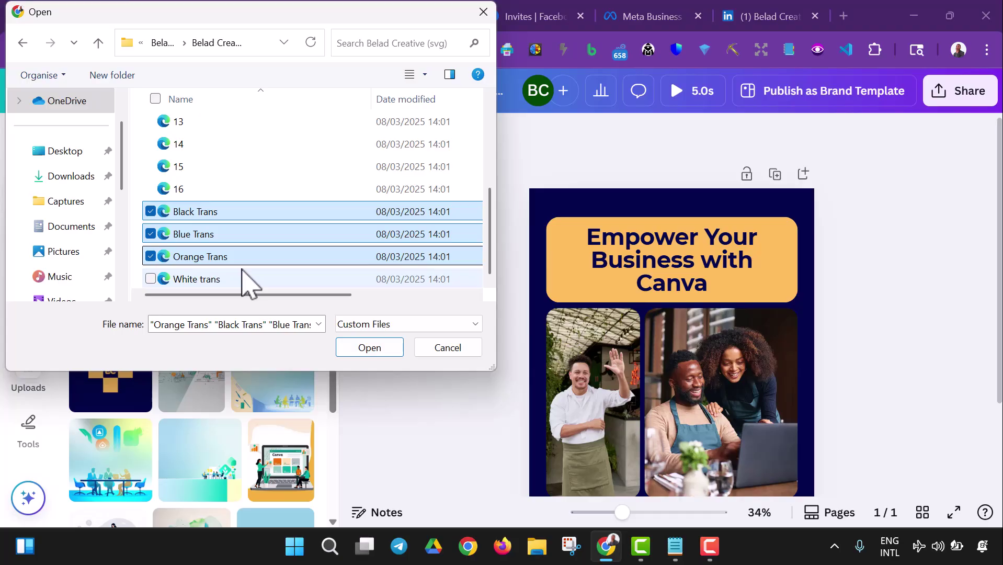
{"action": "left_click", "coordinate": [310, 280], "text": "ctrl"}
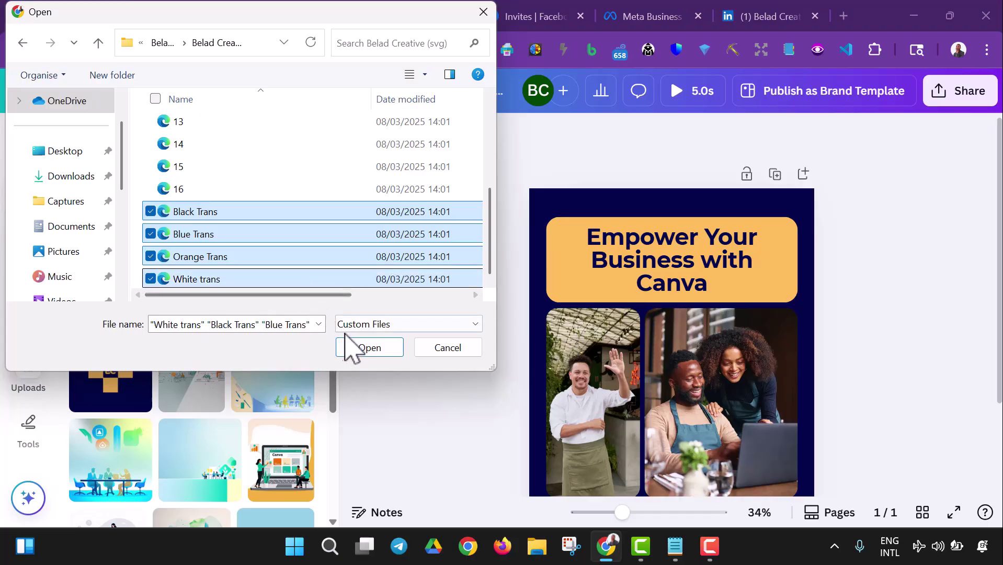
{"action": "left_click", "coordinate": [345, 339]}
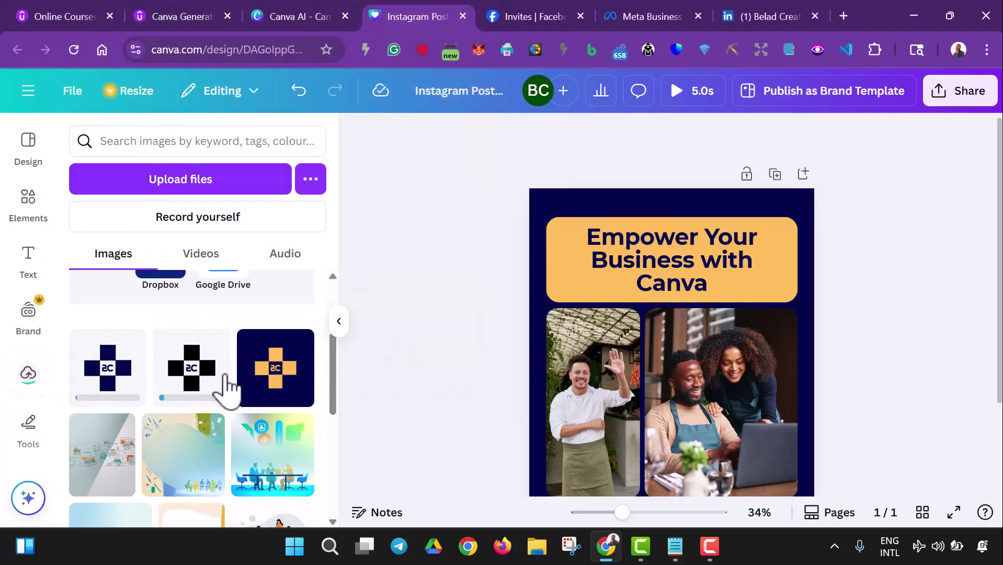
{"action": "scroll", "coordinate": [473, 380], "scroll_direction": "down", "scroll_amount": 2}
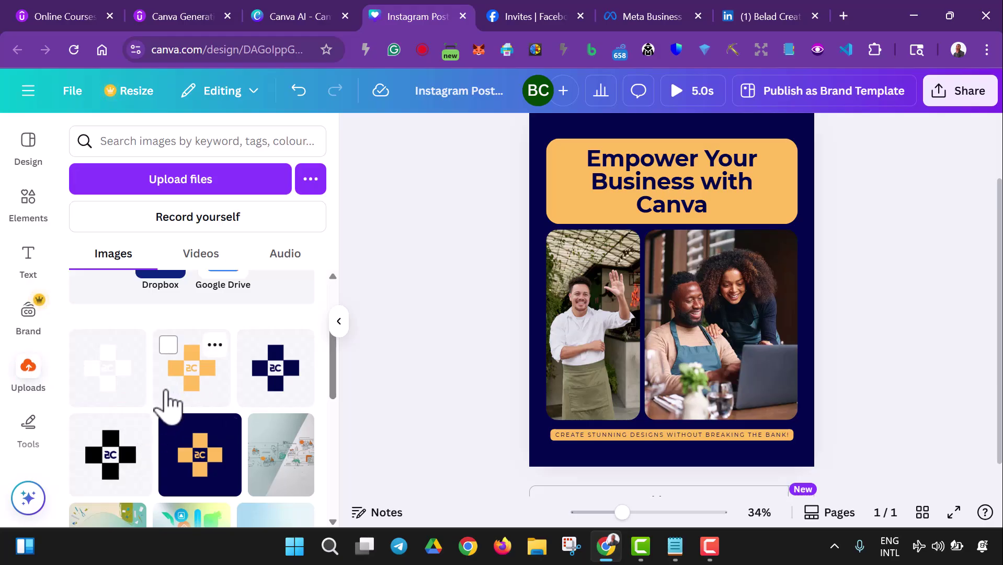
- Add the white transparent company logo to the design, enlarge it and centre it over the two photos
{"action": "left_click", "coordinate": [129, 383]}
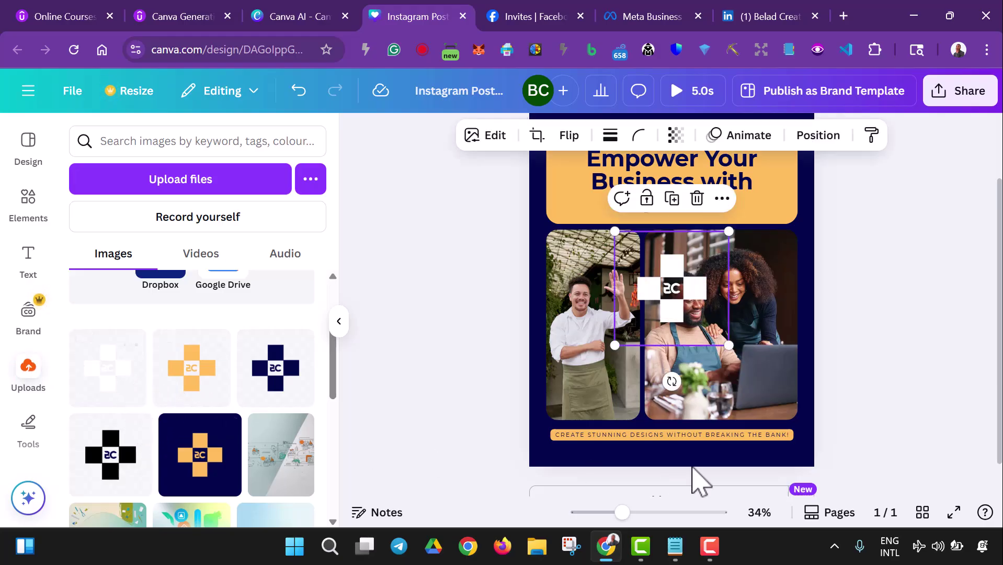
{"action": "left_click_drag", "start_coordinate": [614, 345], "coordinate": [556, 402]}
{"action": "left_click_drag", "start_coordinate": [648, 348], "coordinate": [667, 355]}
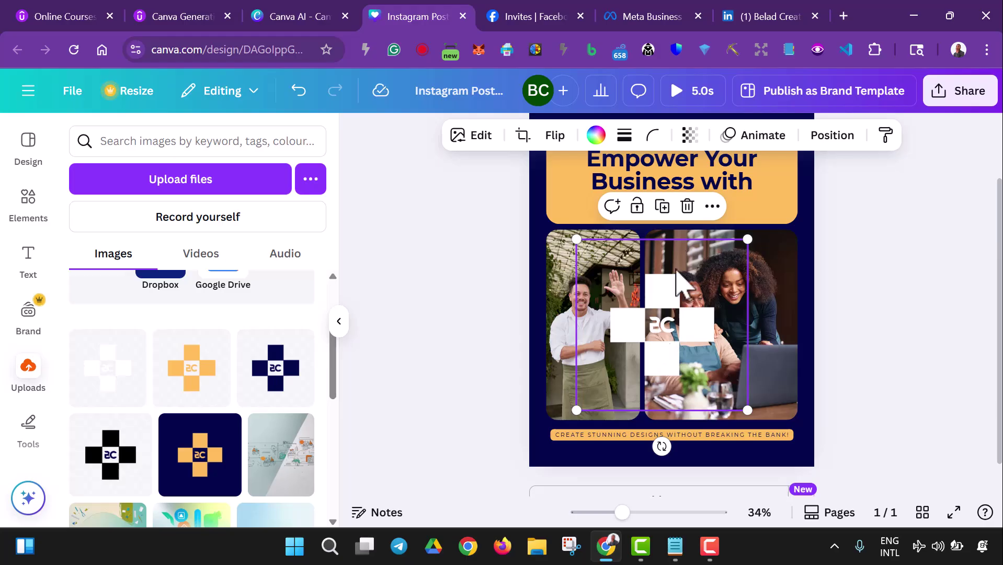
- Fade the white logo over the photos into a faint watermark, with its transparency value slightly below 36
{"action": "left_click", "coordinate": [690, 136]}
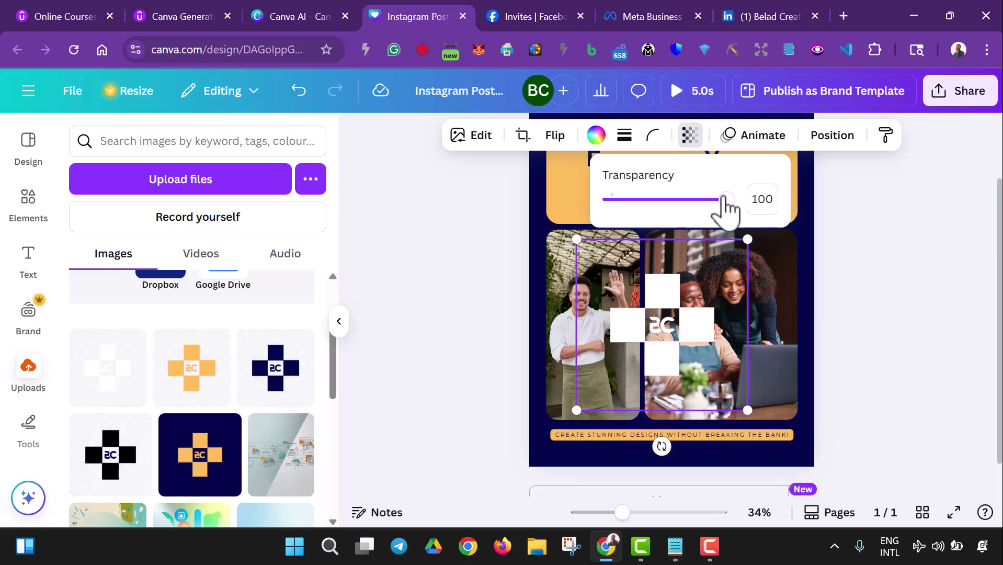
{"action": "left_click_drag", "start_coordinate": [724, 203], "coordinate": [656, 250]}
{"action": "left_click", "coordinate": [901, 420]}
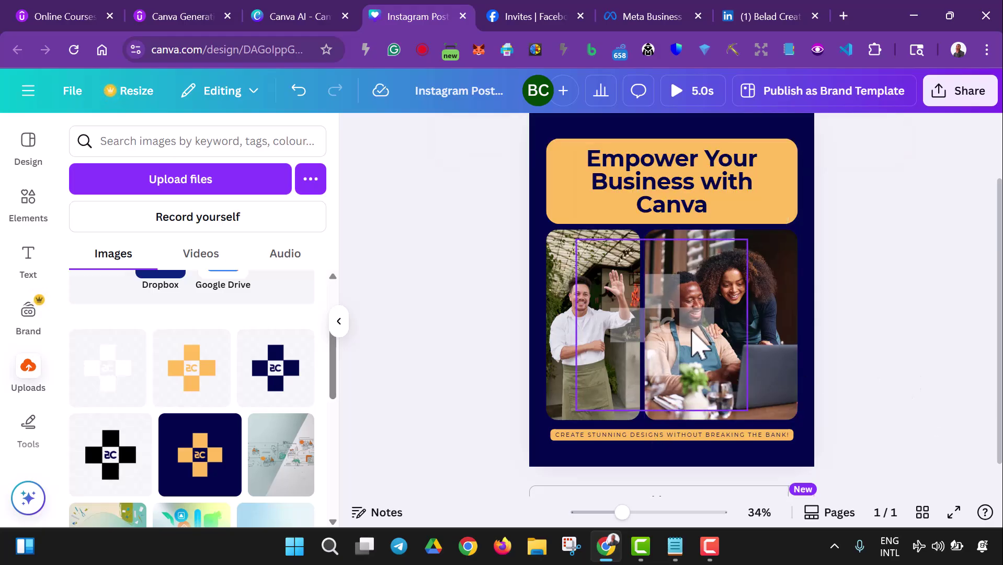
{"action": "left_click", "coordinate": [662, 327]}
{"action": "left_click", "coordinate": [690, 135]}
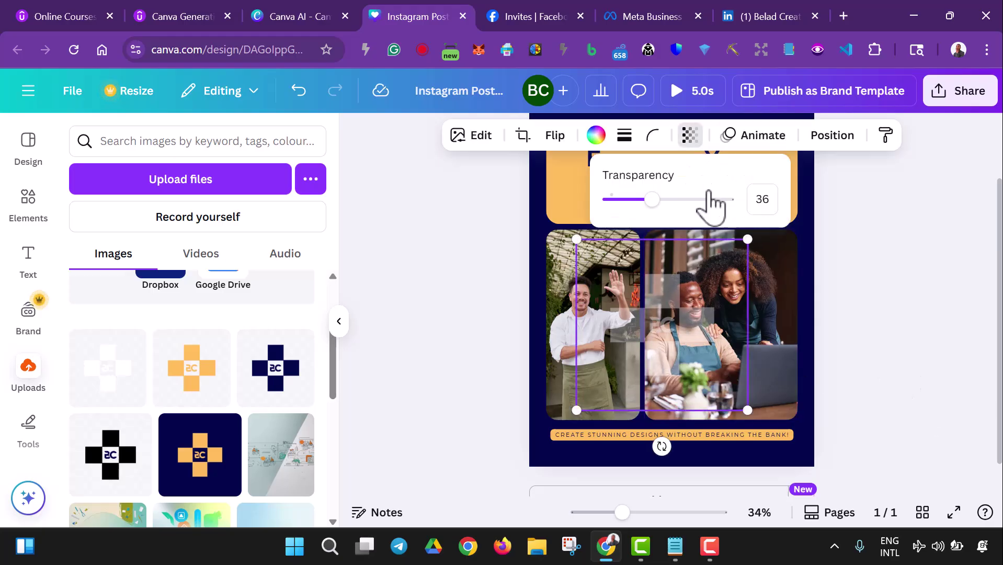
{"action": "left_click_drag", "start_coordinate": [652, 200], "coordinate": [646, 201]}
{"action": "left_click", "coordinate": [929, 352]}
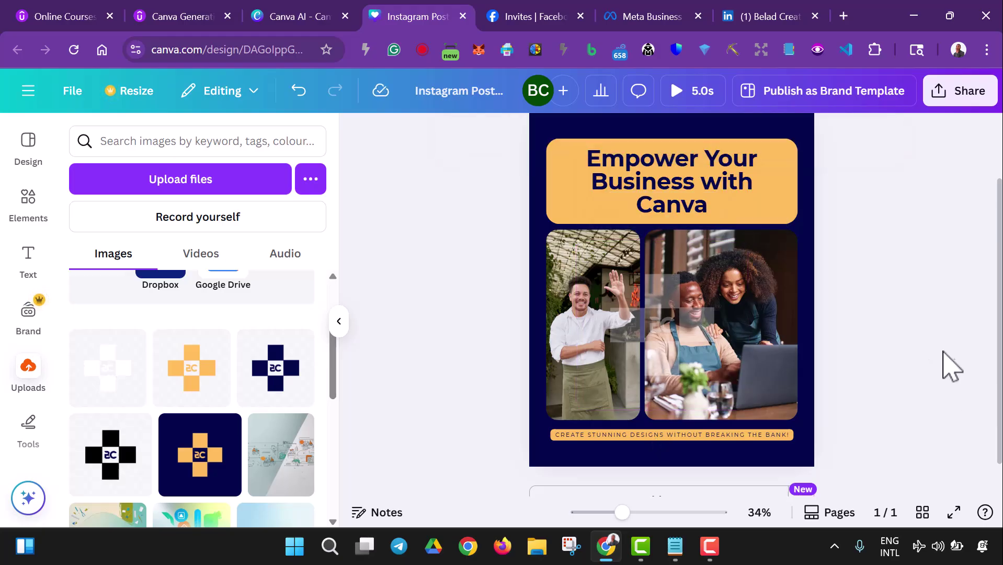
{"action": "scroll", "coordinate": [978, 360], "scroll_direction": "up", "scroll_amount": 2}
{"action": "scroll", "coordinate": [805, 332], "scroll_direction": "down", "scroll_amount": 2}
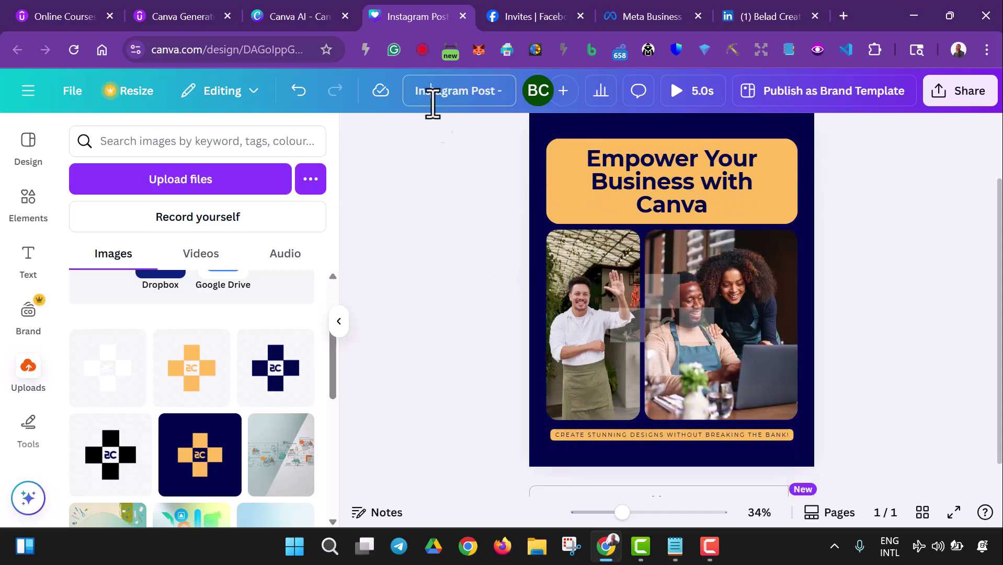
- Rename the design "Canva for business owners"
{"action": "left_click", "coordinate": [675, 546]}
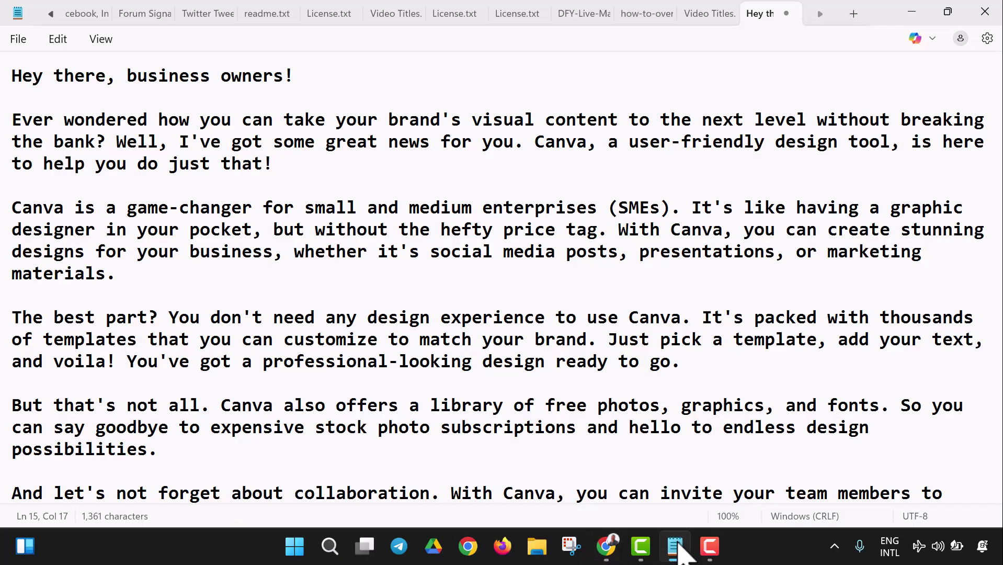
{"action": "left_click", "coordinate": [679, 545]}
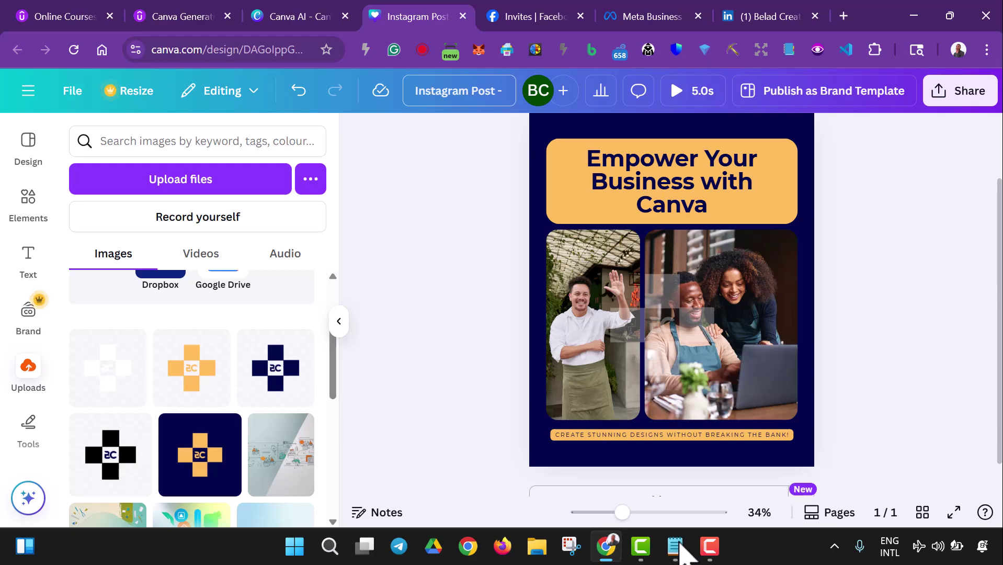
{"action": "key", "text": "ctrl+a"}
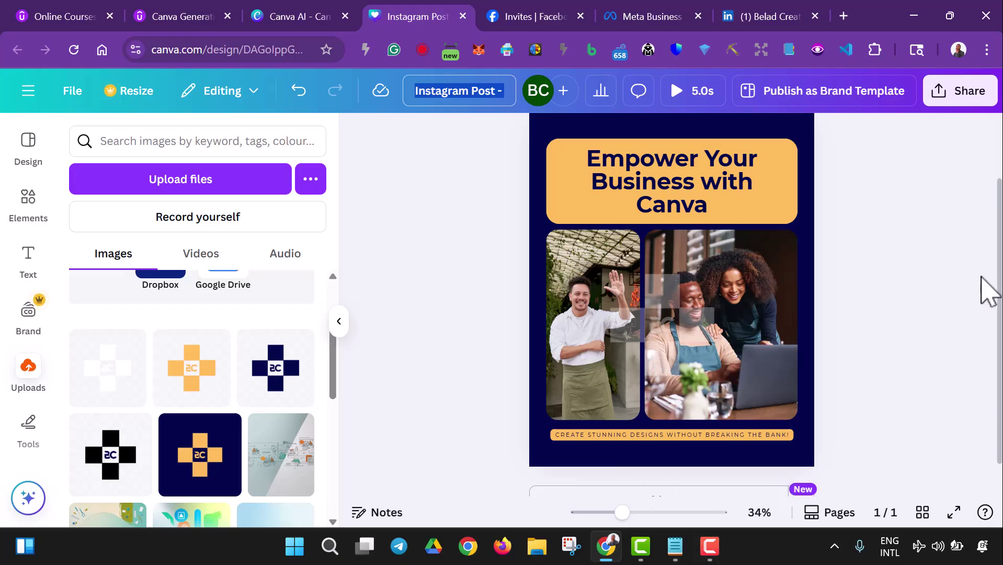
{"action": "type", "text": "Canva"}
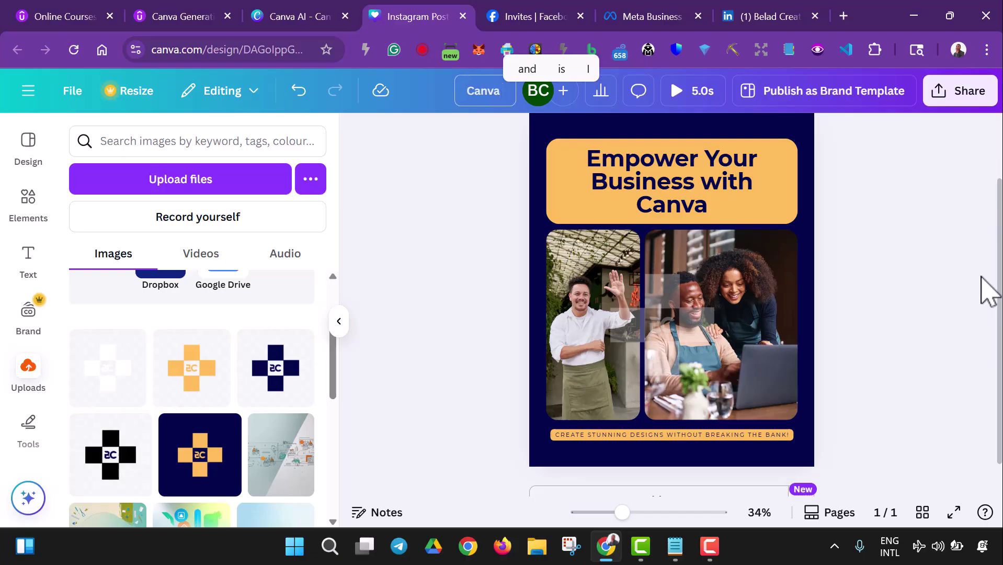
{"action": "type", "text": " for business"}
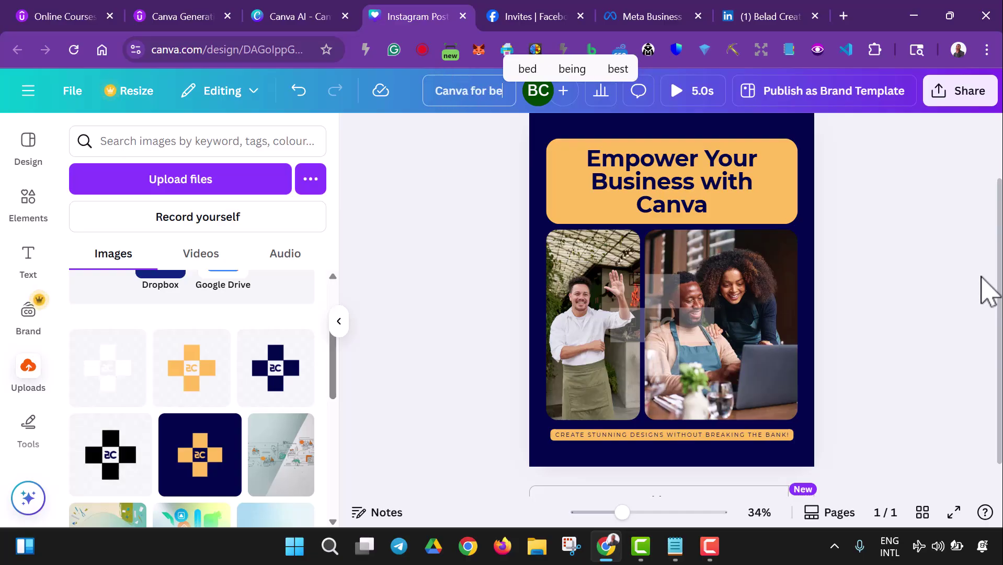
{"action": "type", "text": " o"}
{"action": "key", "text": "BackSpace"}
{"action": "key", "text": "BackSpace"}
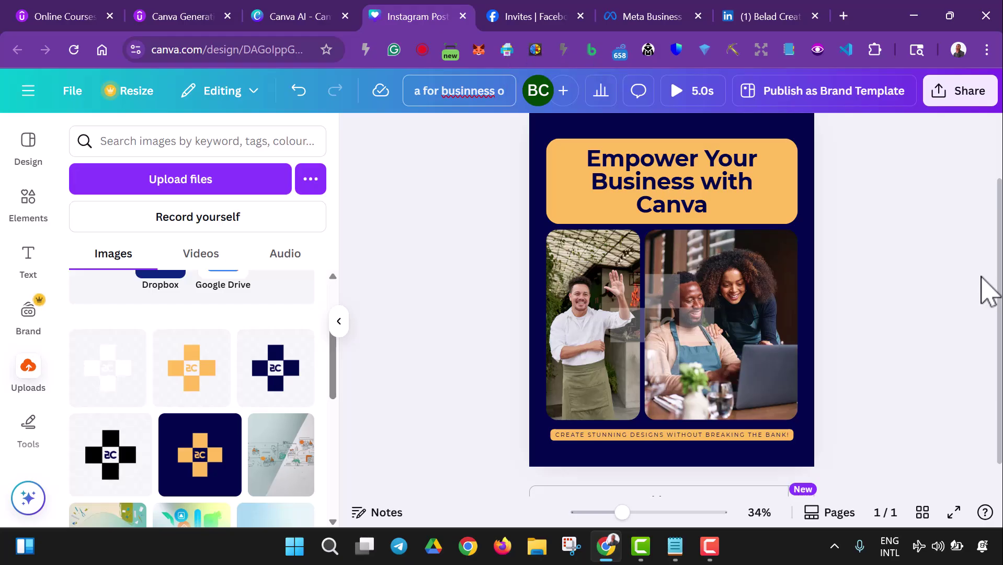
{"action": "key", "text": "Return"}
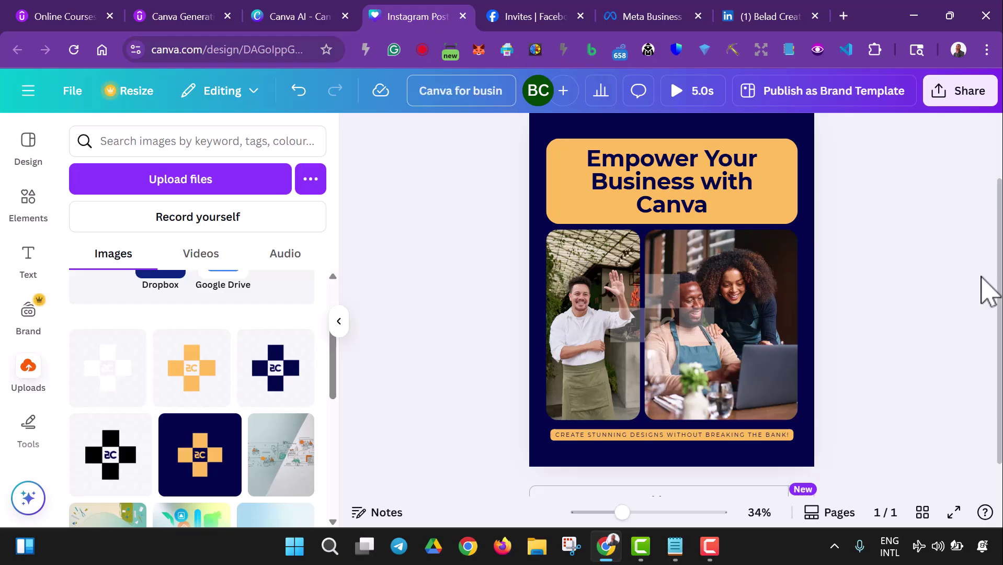
{"action": "type", "text": "owners"}
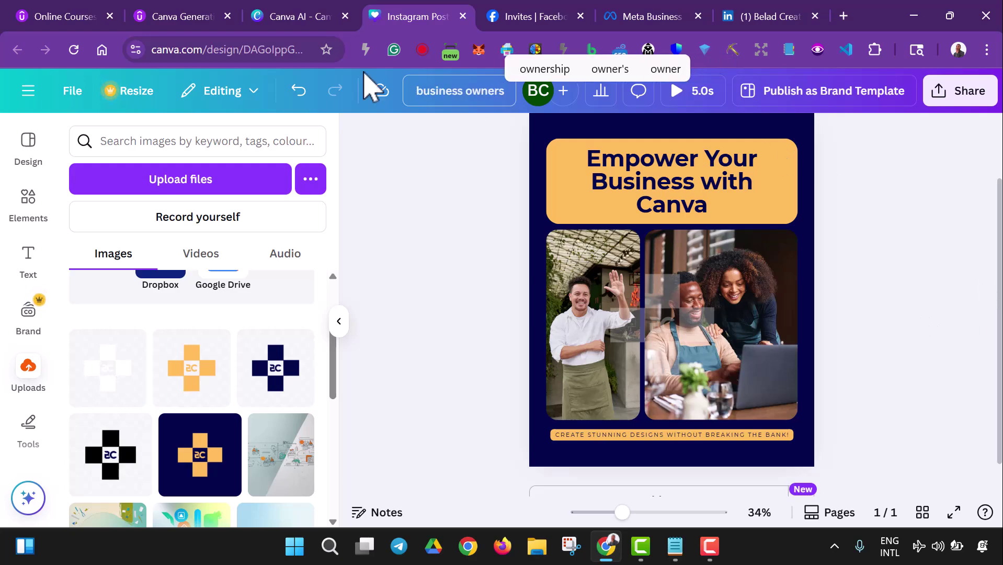
{"action": "left_click", "coordinate": [472, 142]}
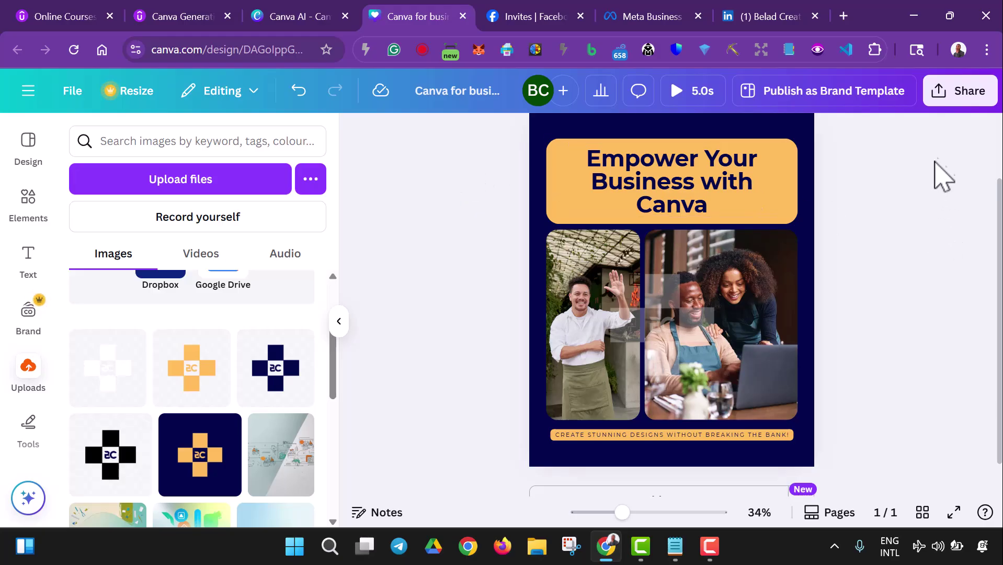
- Download the design as a PNG at size 1 (1,080 × 1,350 px)
{"action": "left_click", "coordinate": [957, 99]}
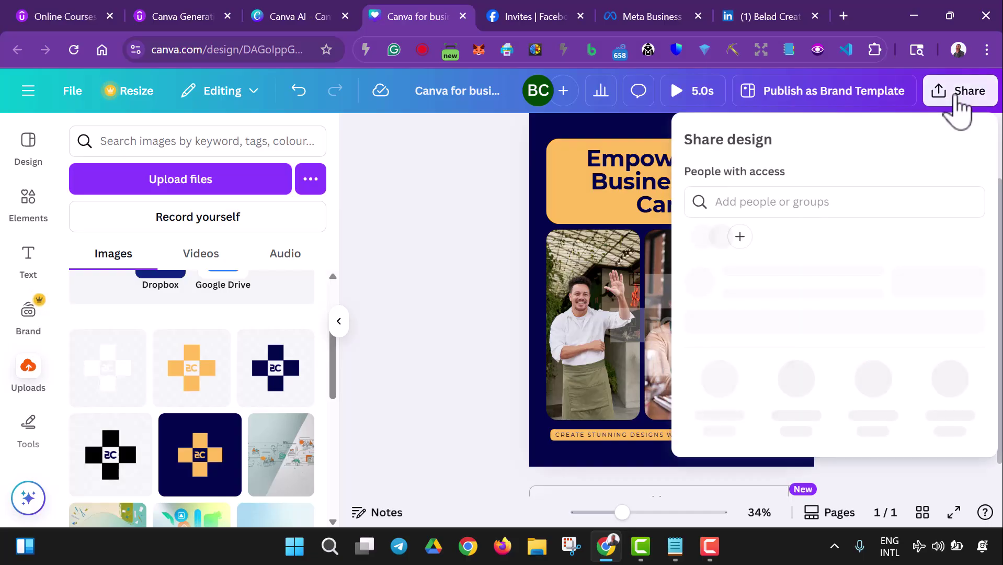
{"action": "scroll", "coordinate": [803, 311], "scroll_direction": "down", "scroll_amount": 2}
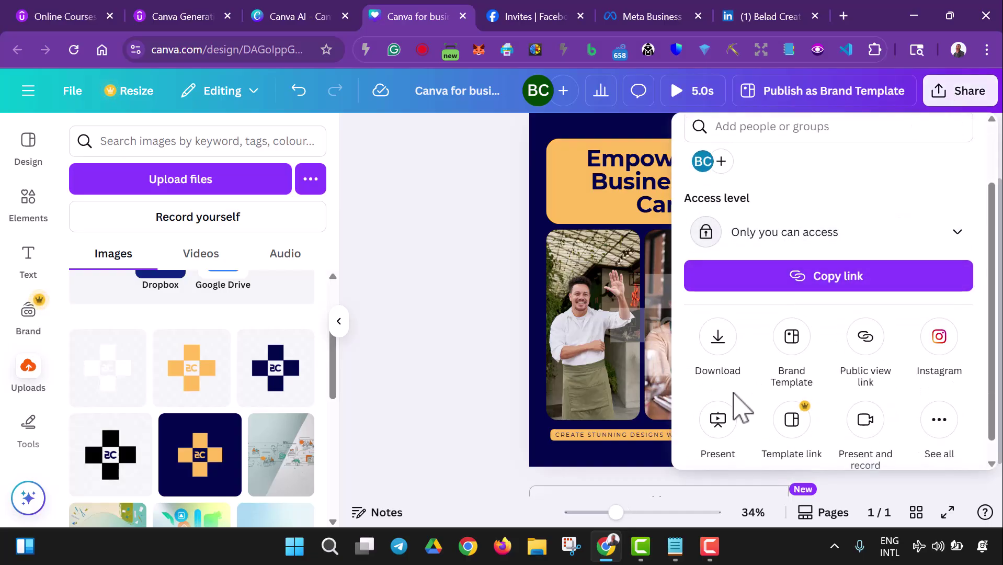
{"action": "left_click", "coordinate": [718, 345]}
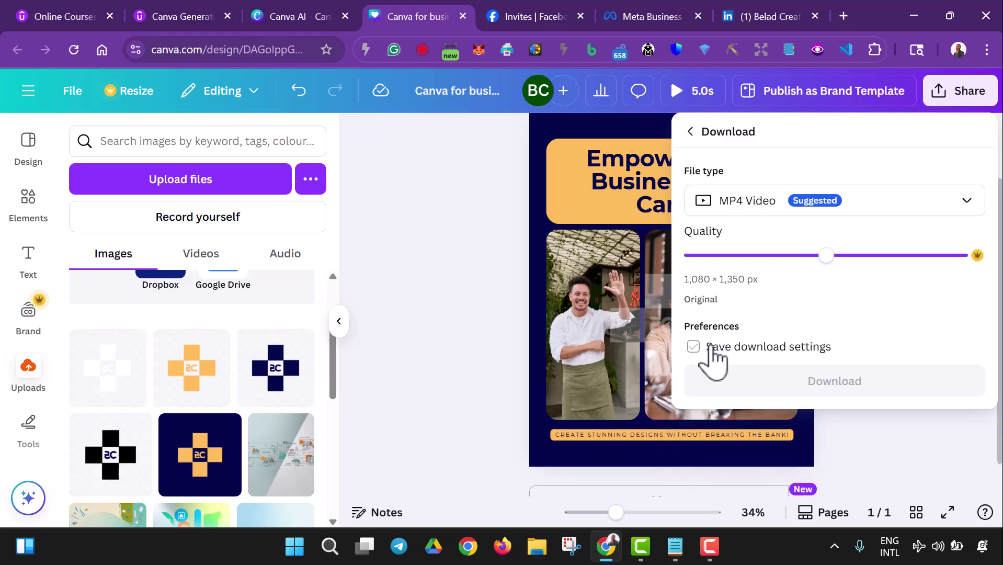
{"action": "left_click", "coordinate": [739, 204]}
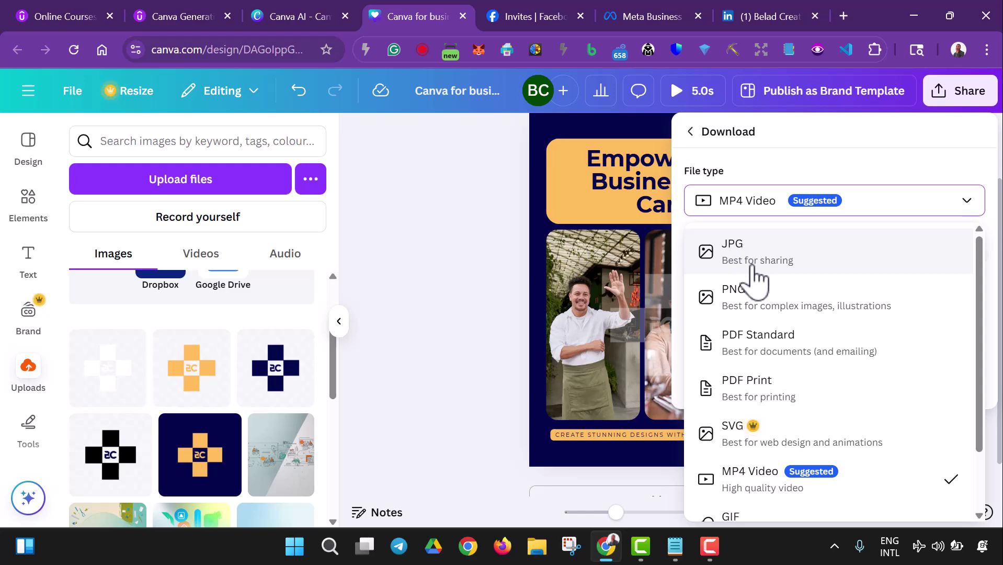
{"action": "left_click", "coordinate": [759, 309]}
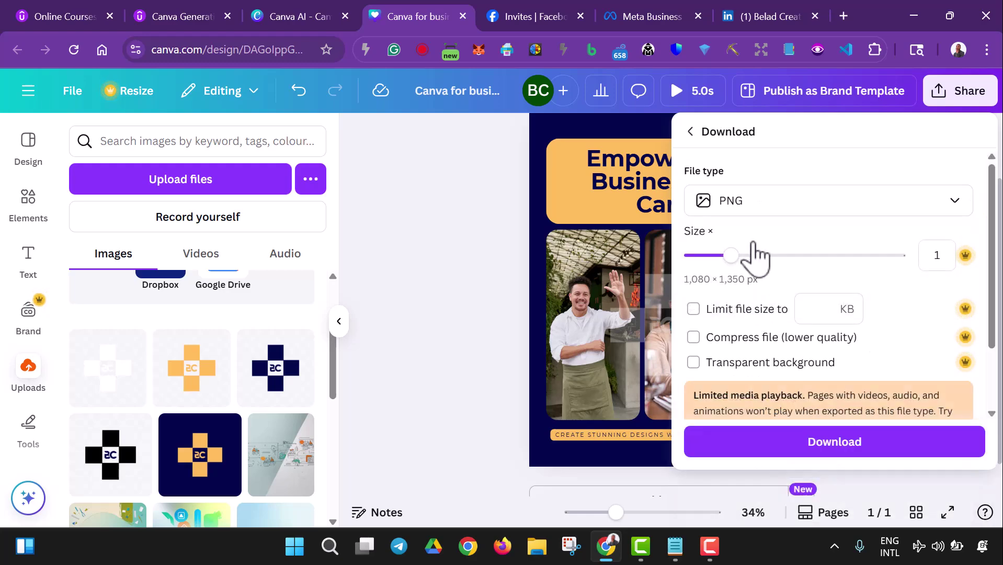
{"action": "left_click", "coordinate": [840, 443]}
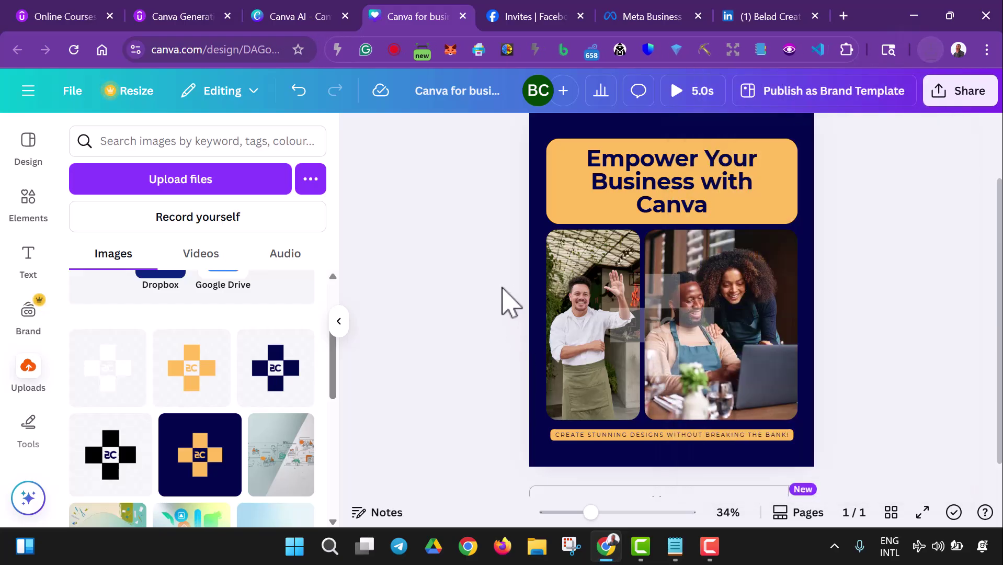
- Select the whole page and open its page animation options
{"action": "left_click", "coordinate": [643, 199]}
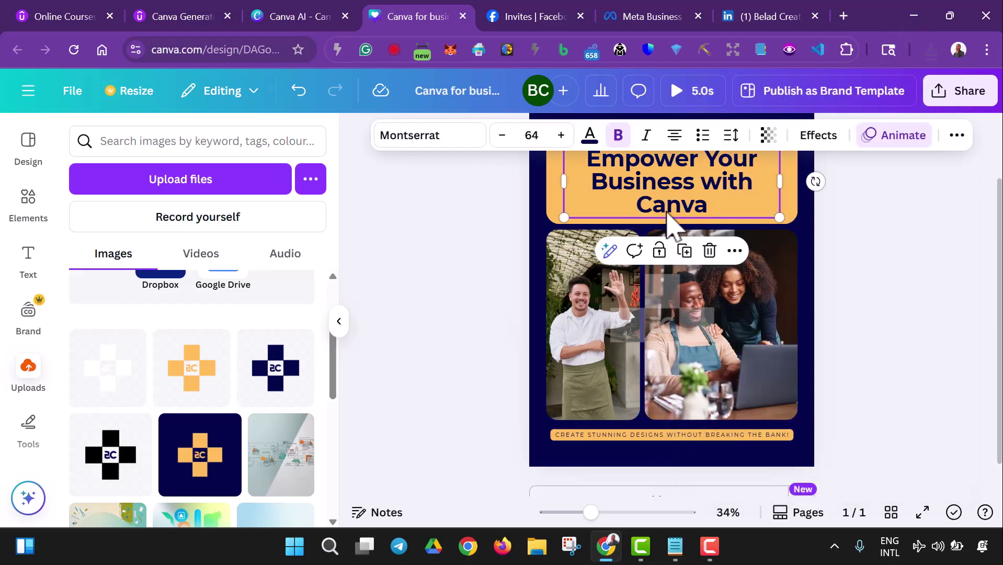
{"action": "left_click", "coordinate": [968, 312]}
{"action": "scroll", "coordinate": [962, 314], "scroll_direction": "up", "scroll_amount": 2}
{"action": "left_click", "coordinate": [813, 225]}
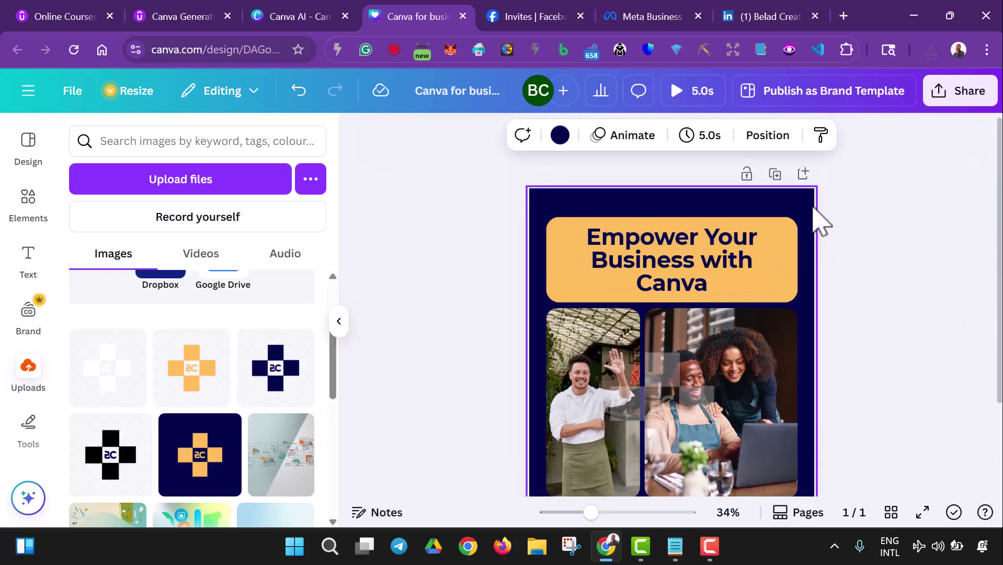
{"action": "left_click", "coordinate": [630, 152]}
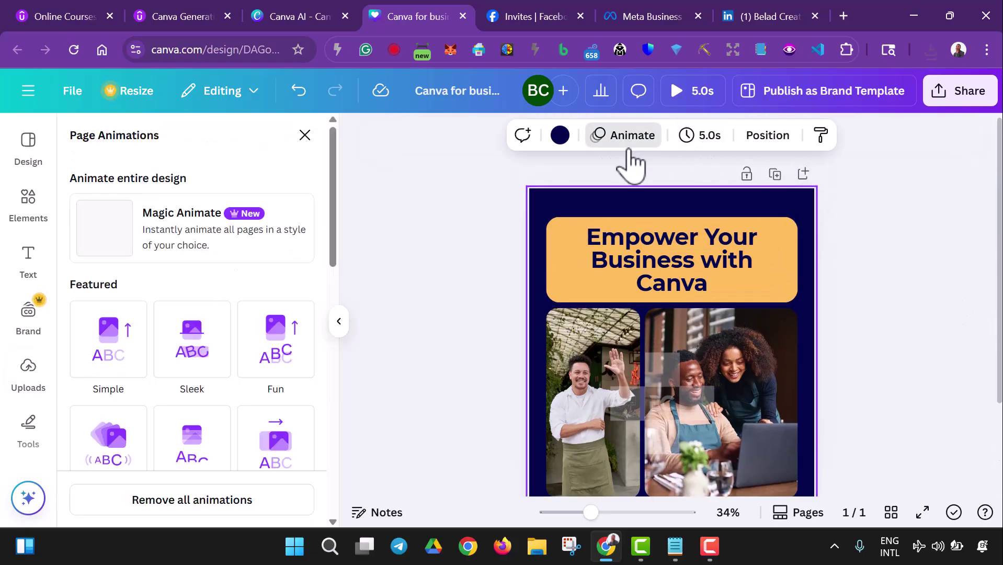